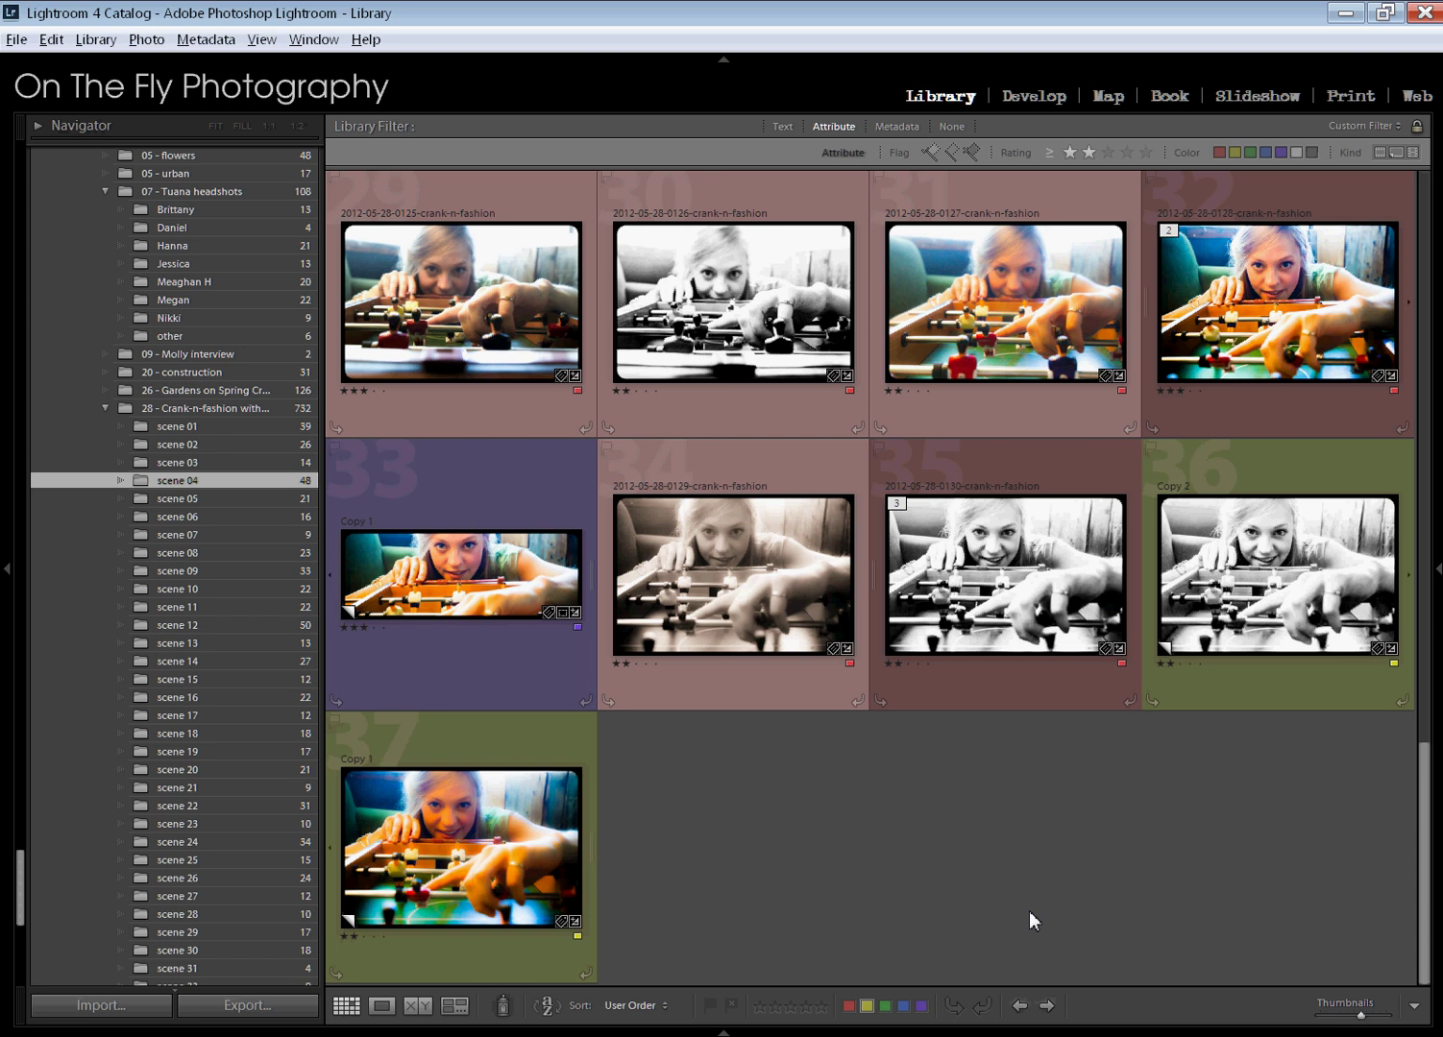
Review the status of the LR/Enfuse plug-in in the Plug-in Manager, leaving its settings as they are.
left_click(17, 40)
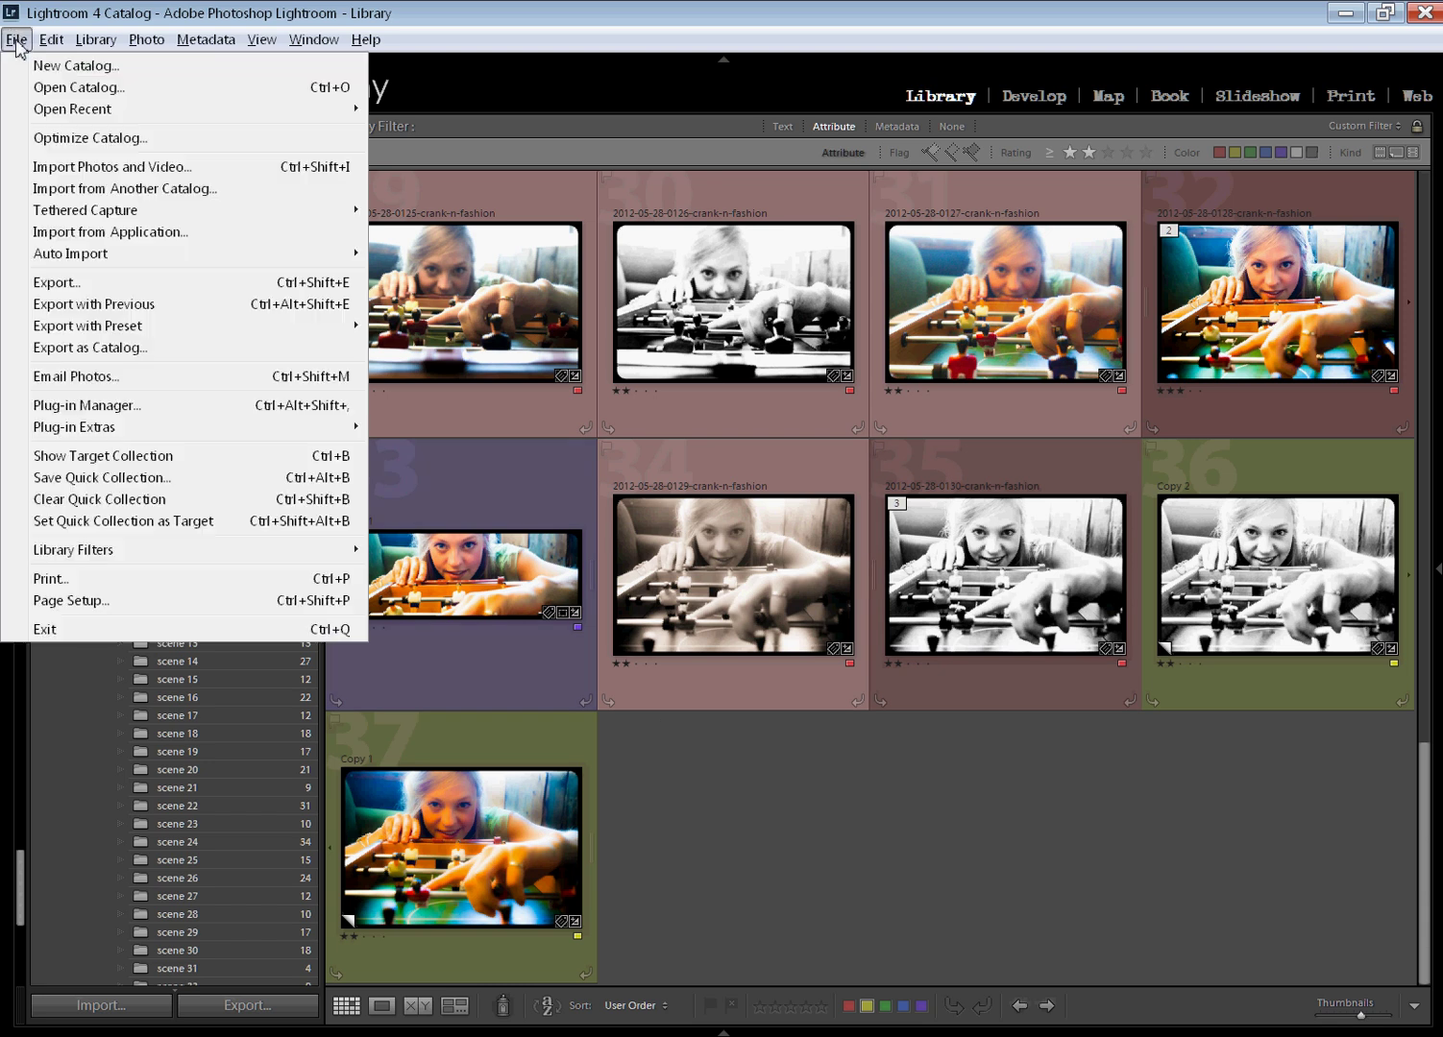
left_click(91, 408)
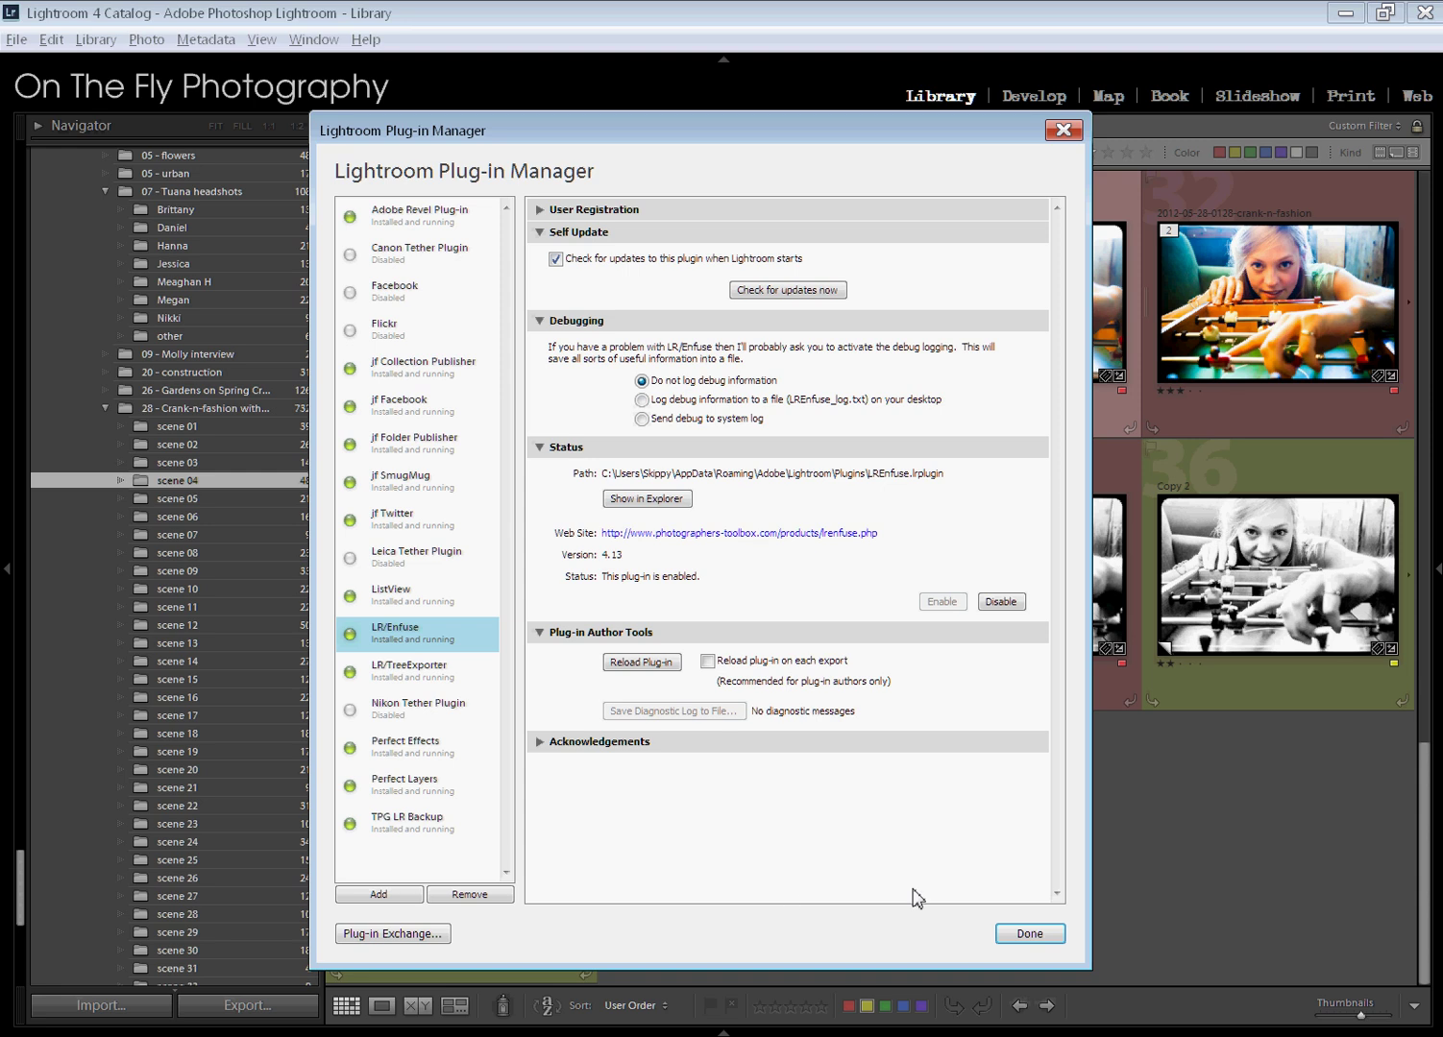
left_click(1027, 937)
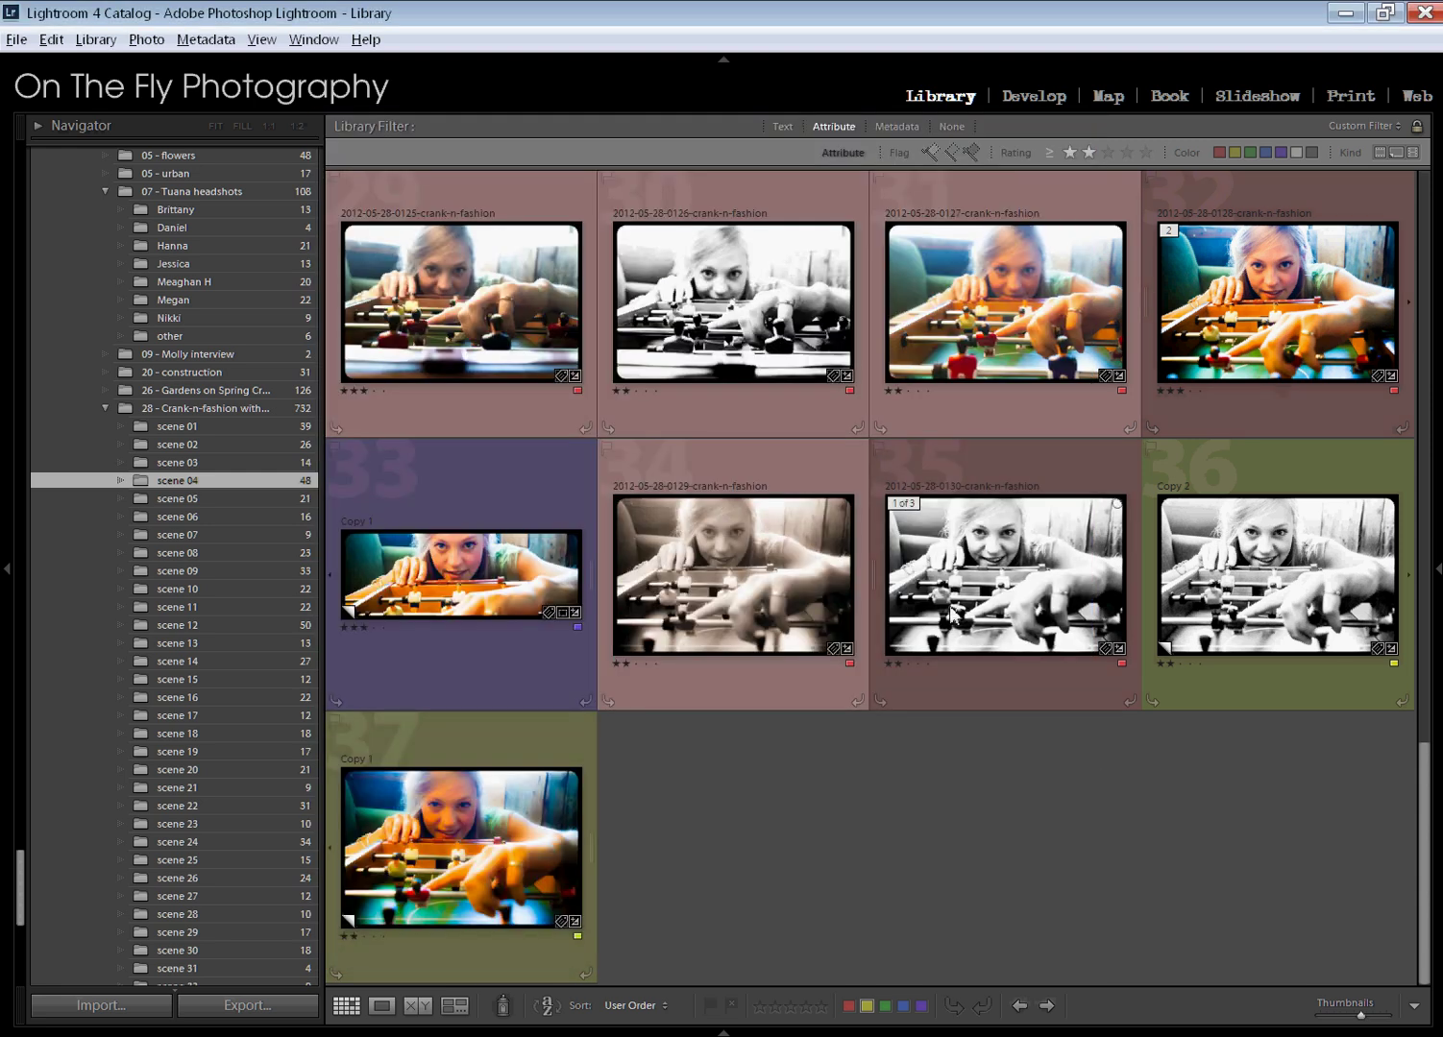
Select the black-and-white Copy 2 and the colour Copy 1 of the last photo and start blending their exposures using LR/Enfuse.
left_click(1250, 580)
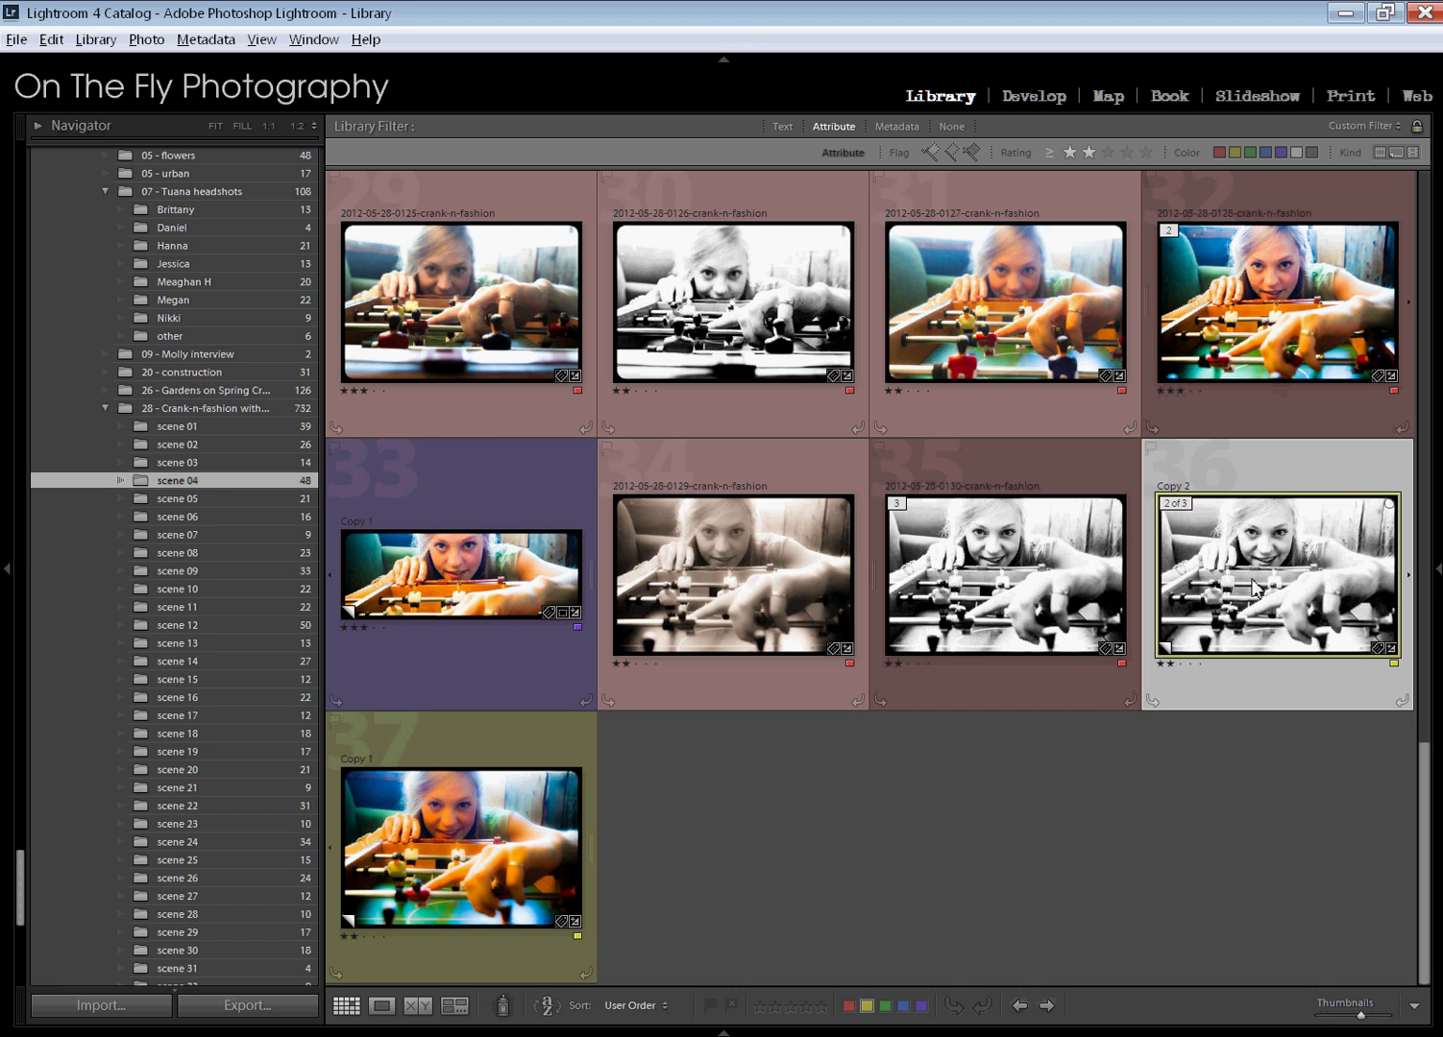
left_click(453, 849, "ctrl")
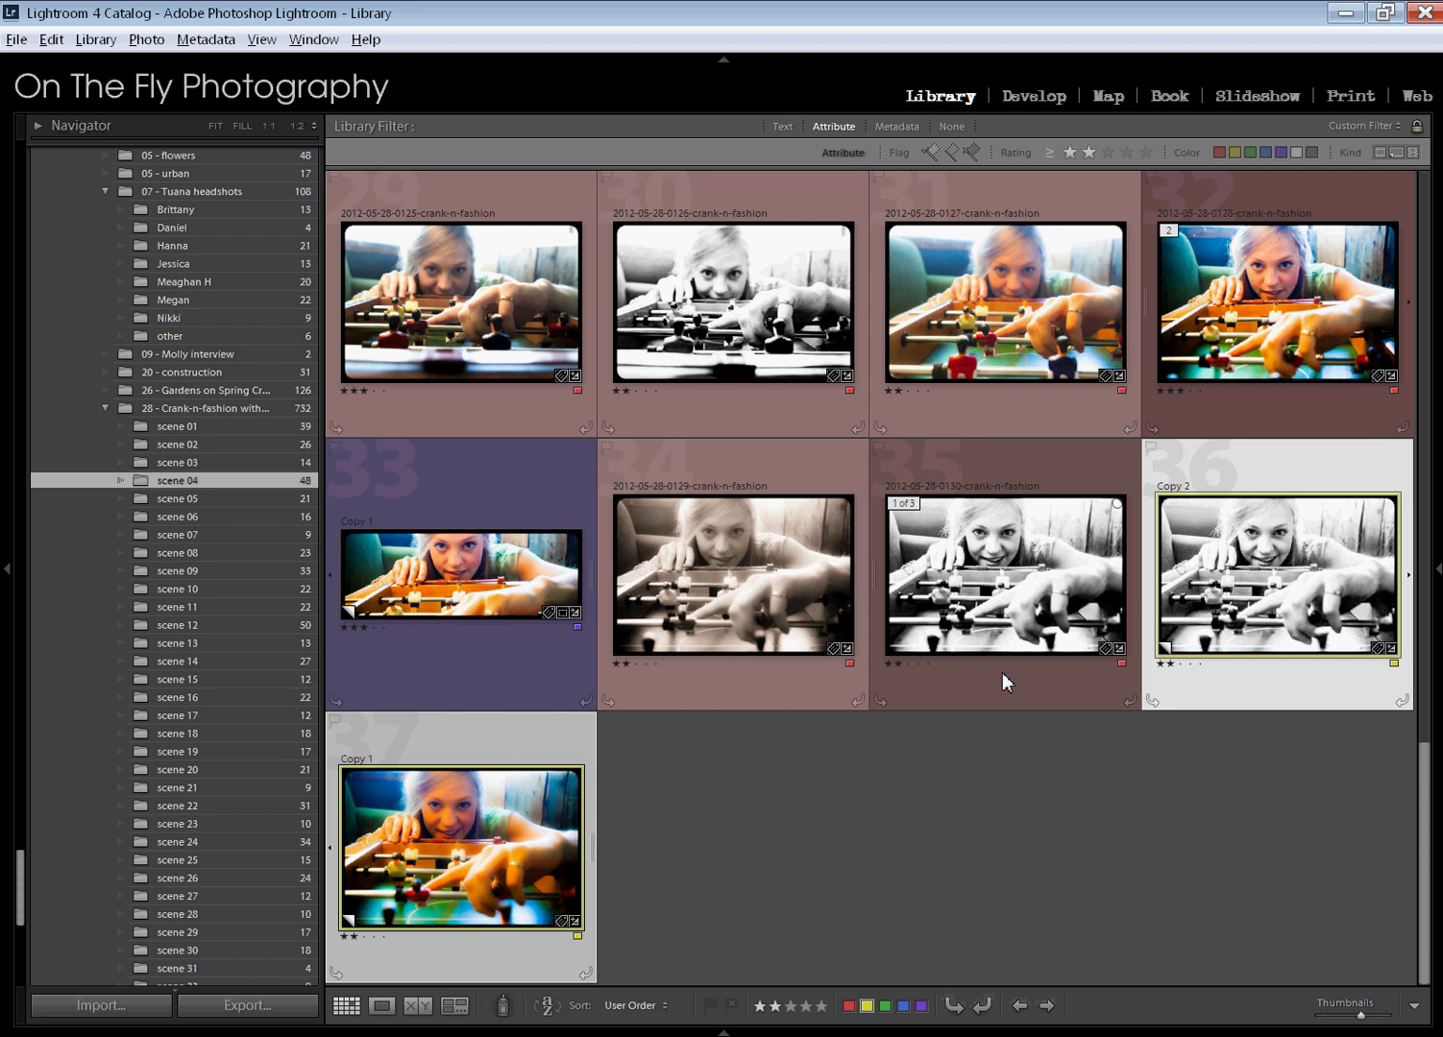
left_click(16, 40)
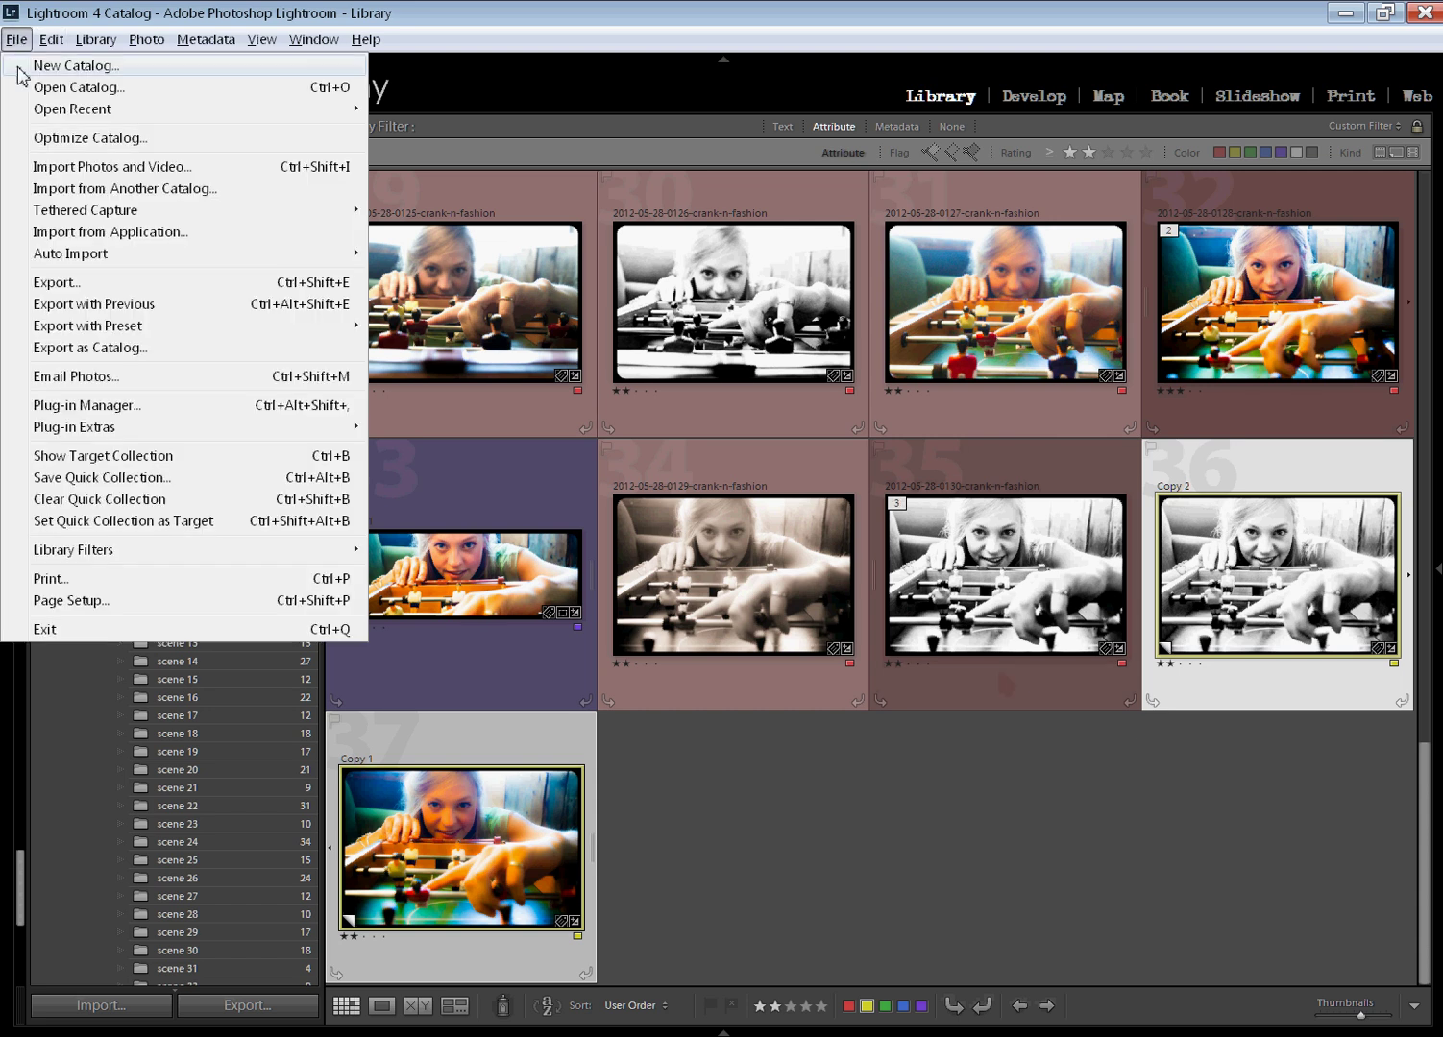
mouse_move(80, 430)
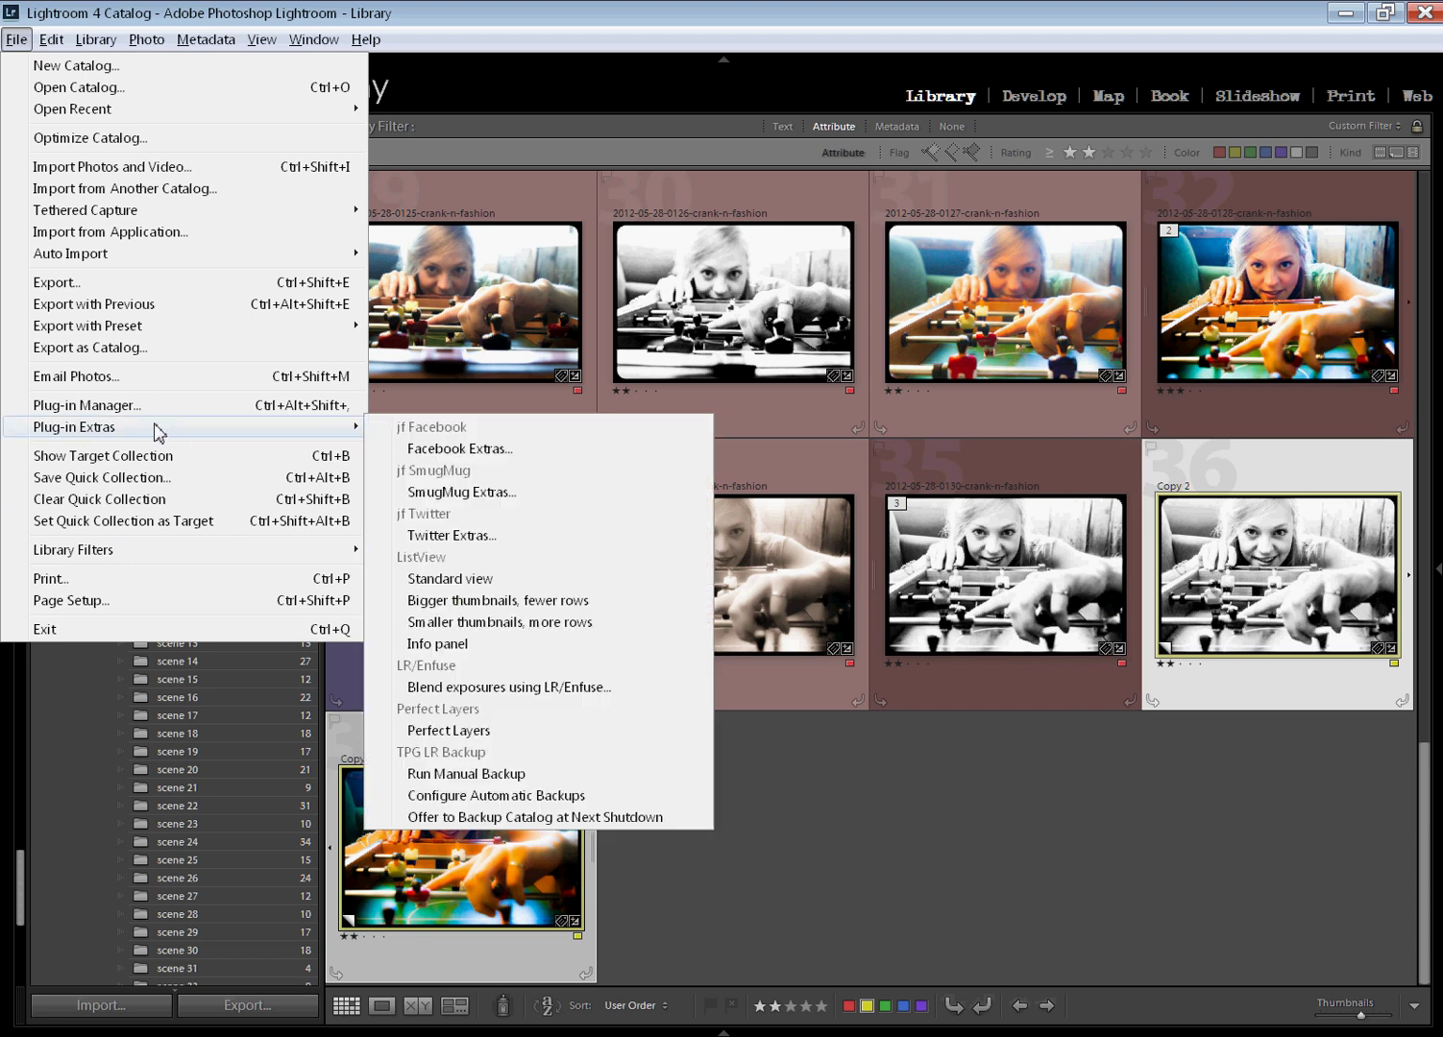
left_click(574, 688)
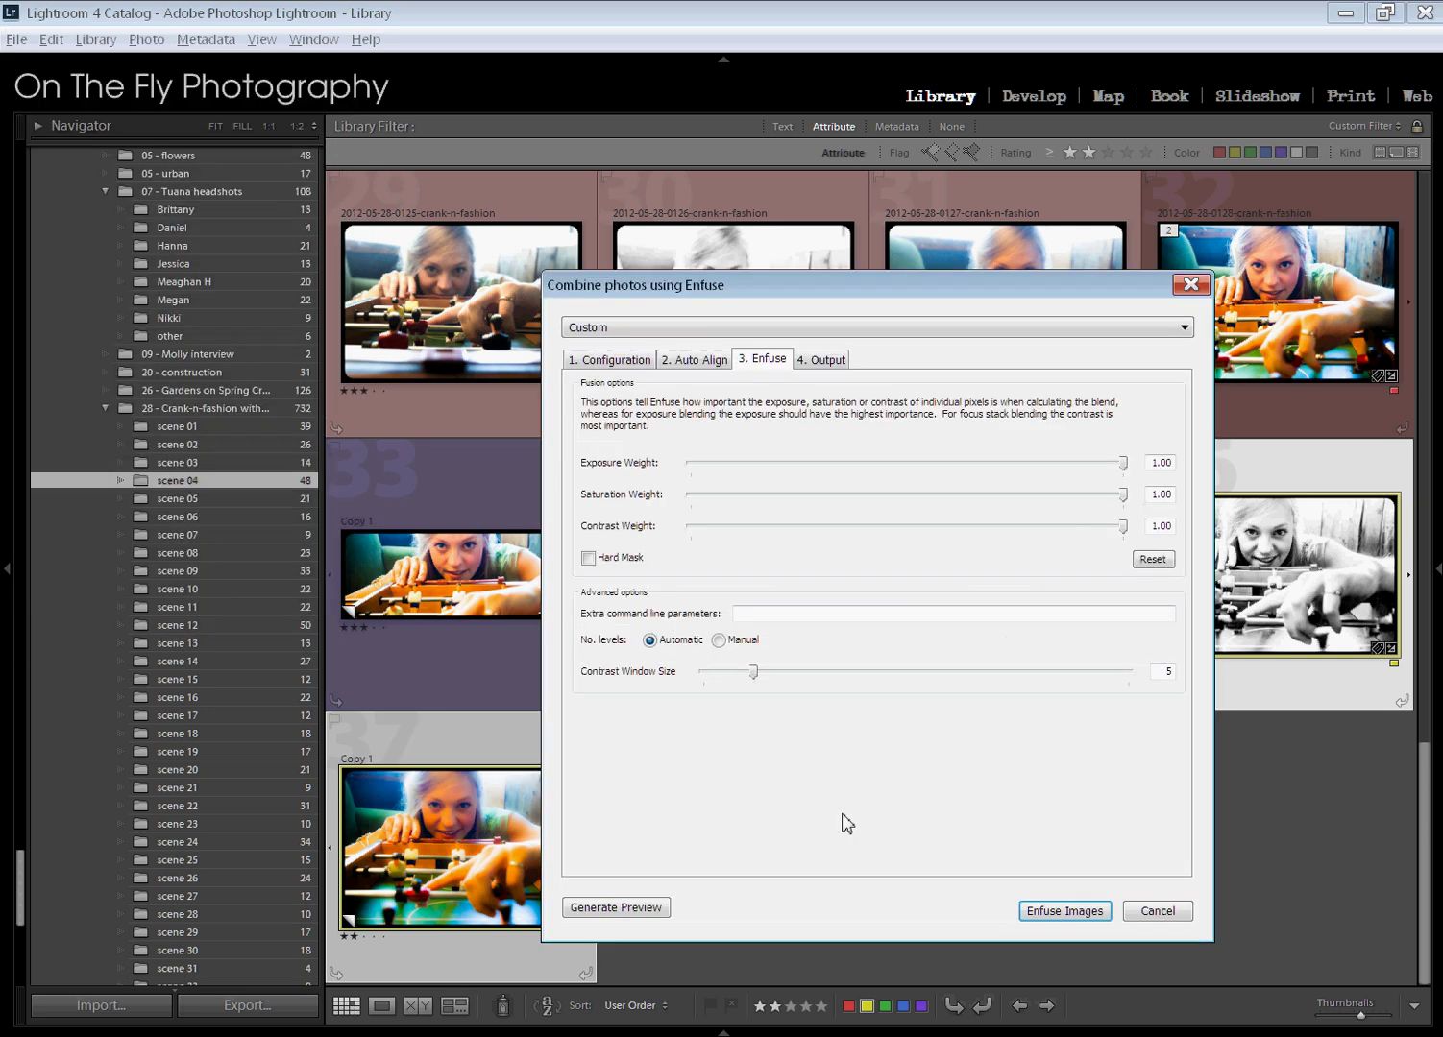
Review the preset choices, the configuration settings and the auto-align options for combining photos.
left_click(630, 328)
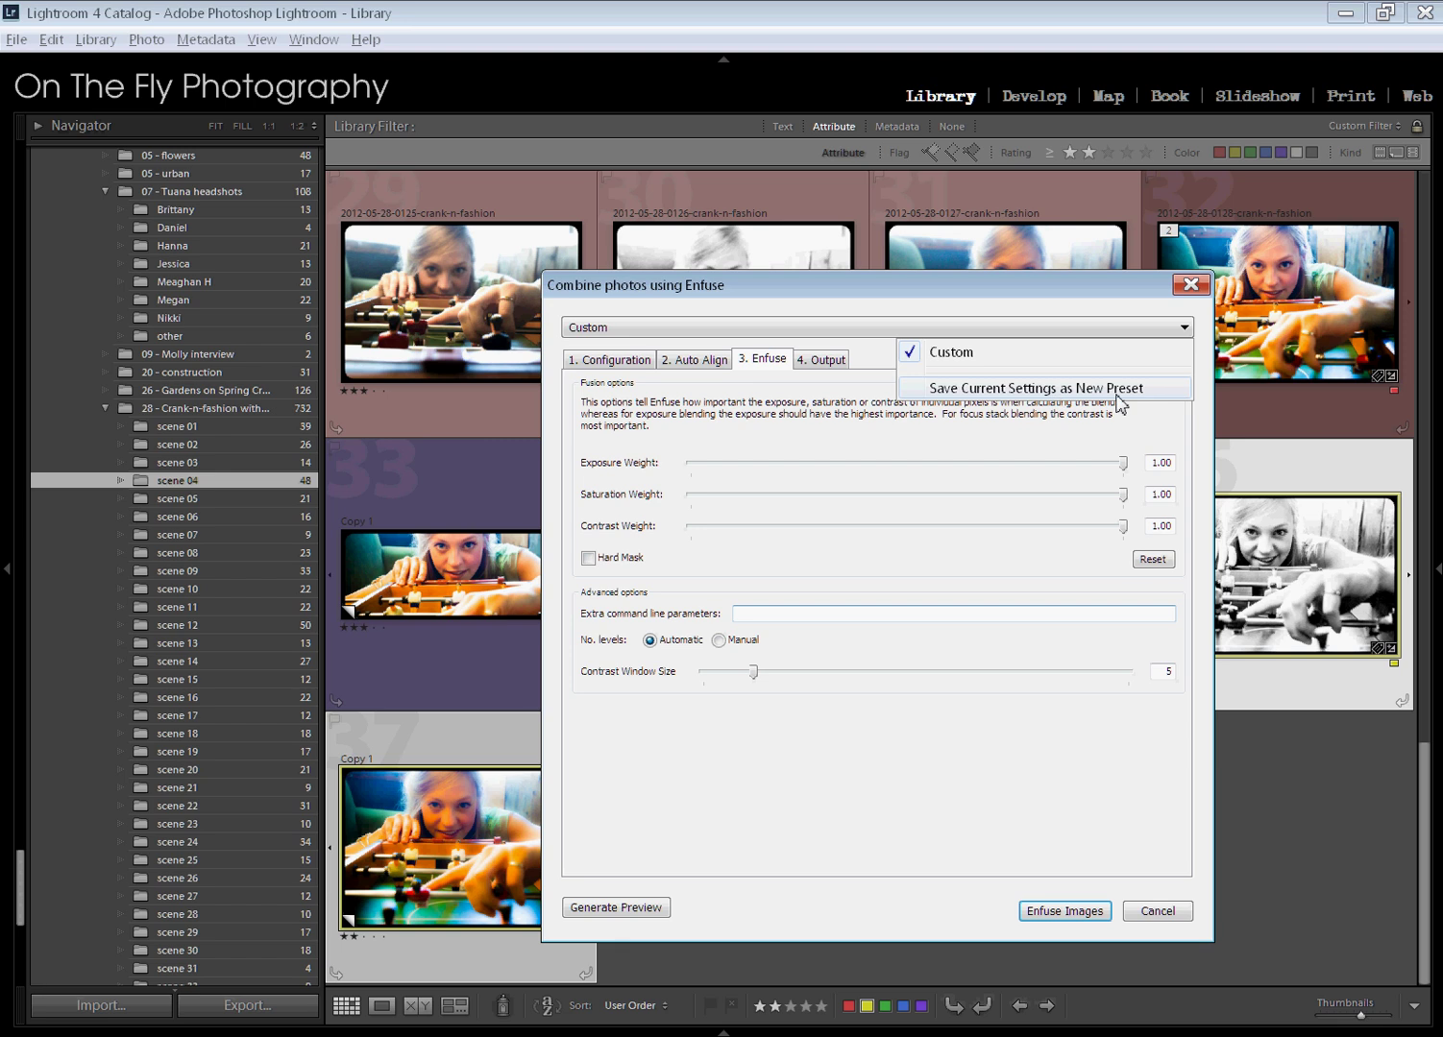
left_click(869, 297)
left_click(615, 363)
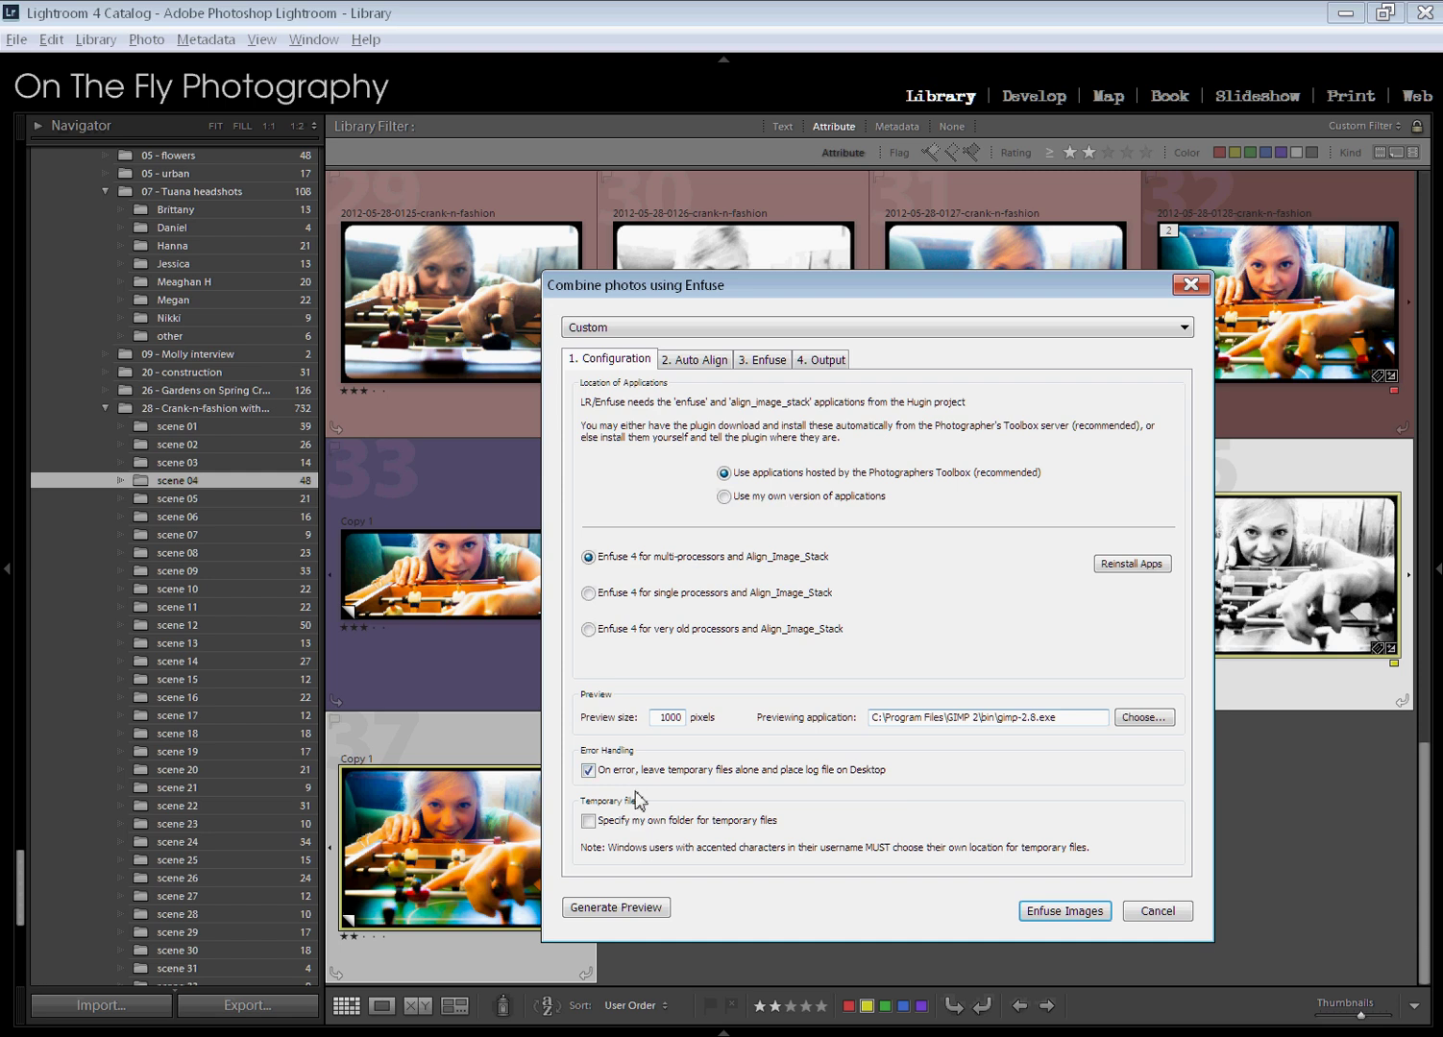
left_click(693, 361)
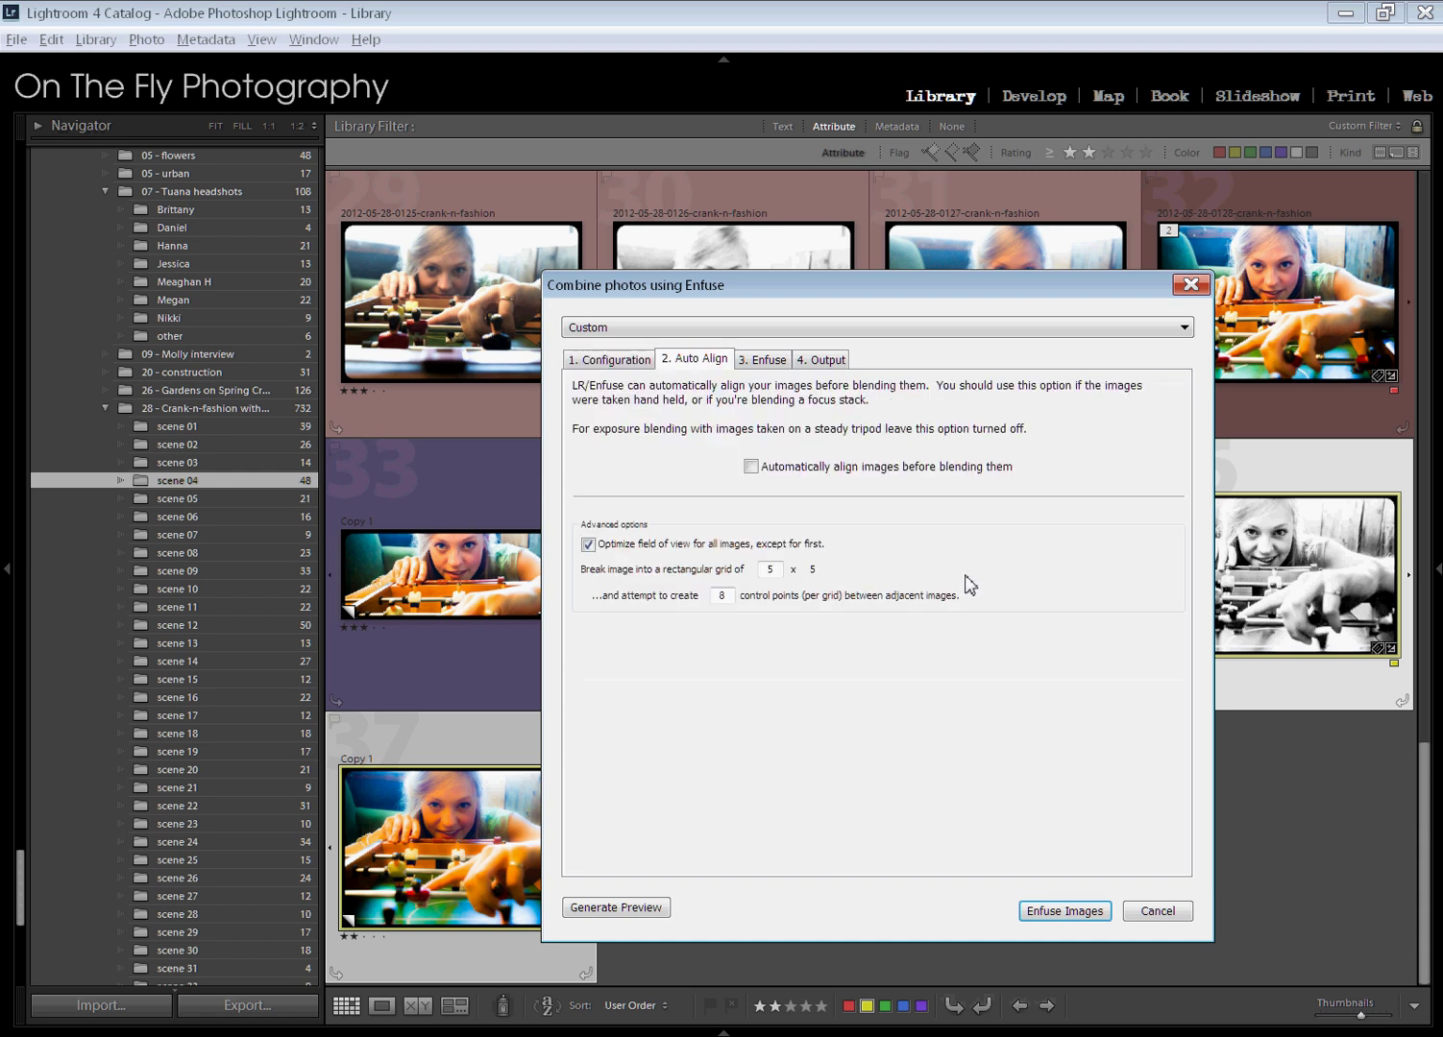
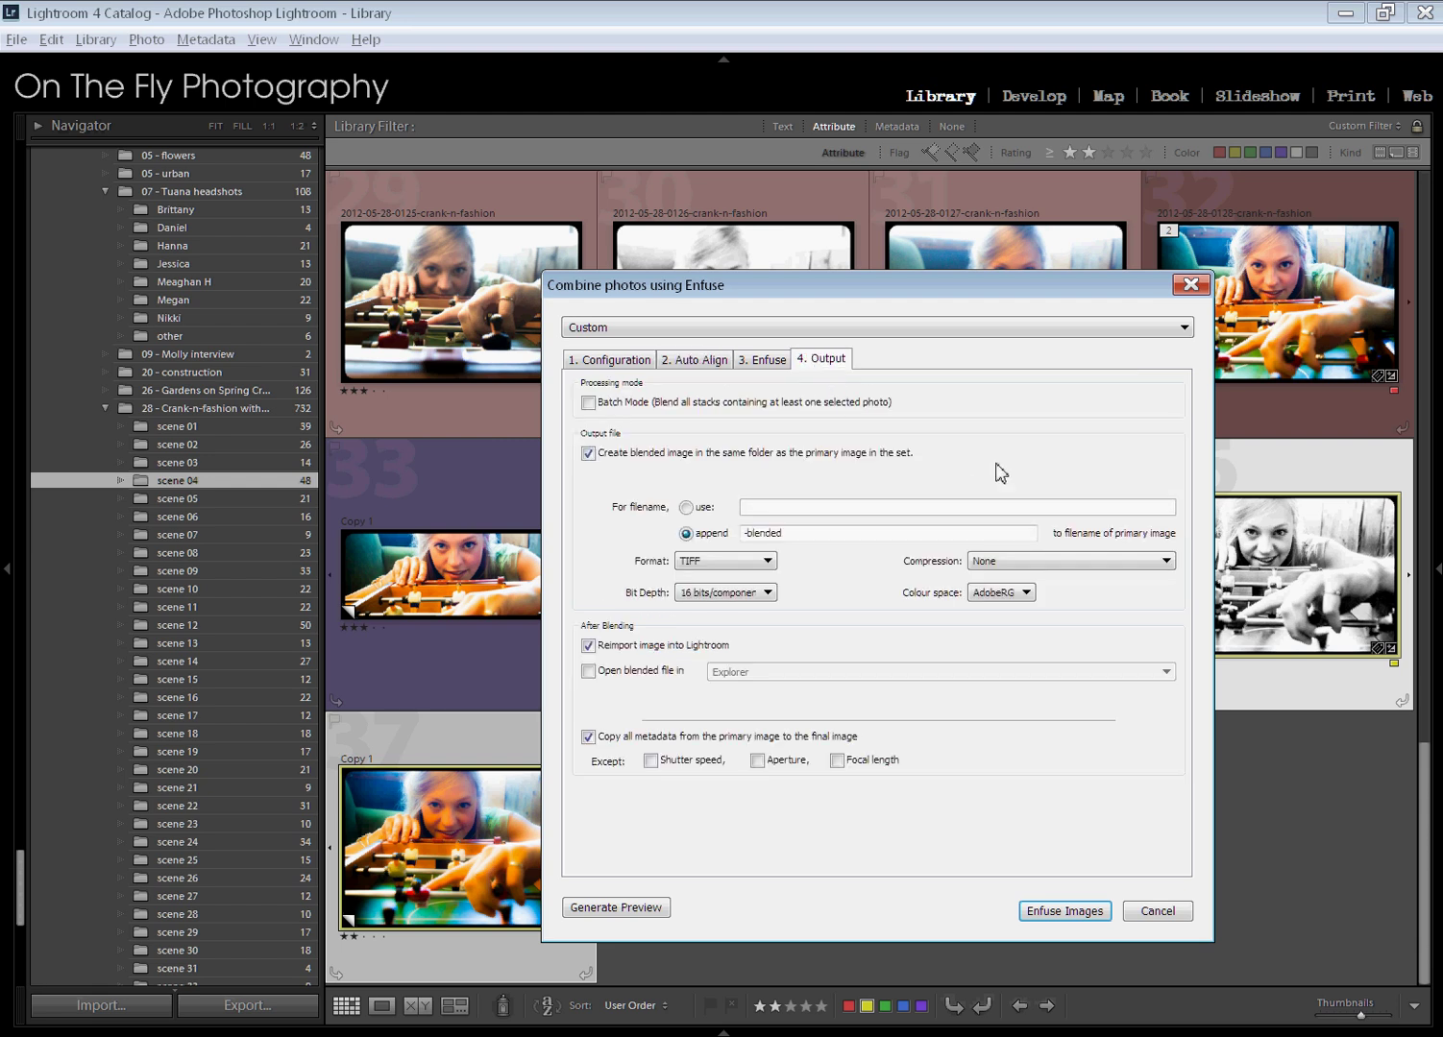
Try the same-folder and custom filename output options, and return to appending "-blended" to the primary image's filename.
left_click(588, 454)
left_click(589, 456)
left_click(700, 510)
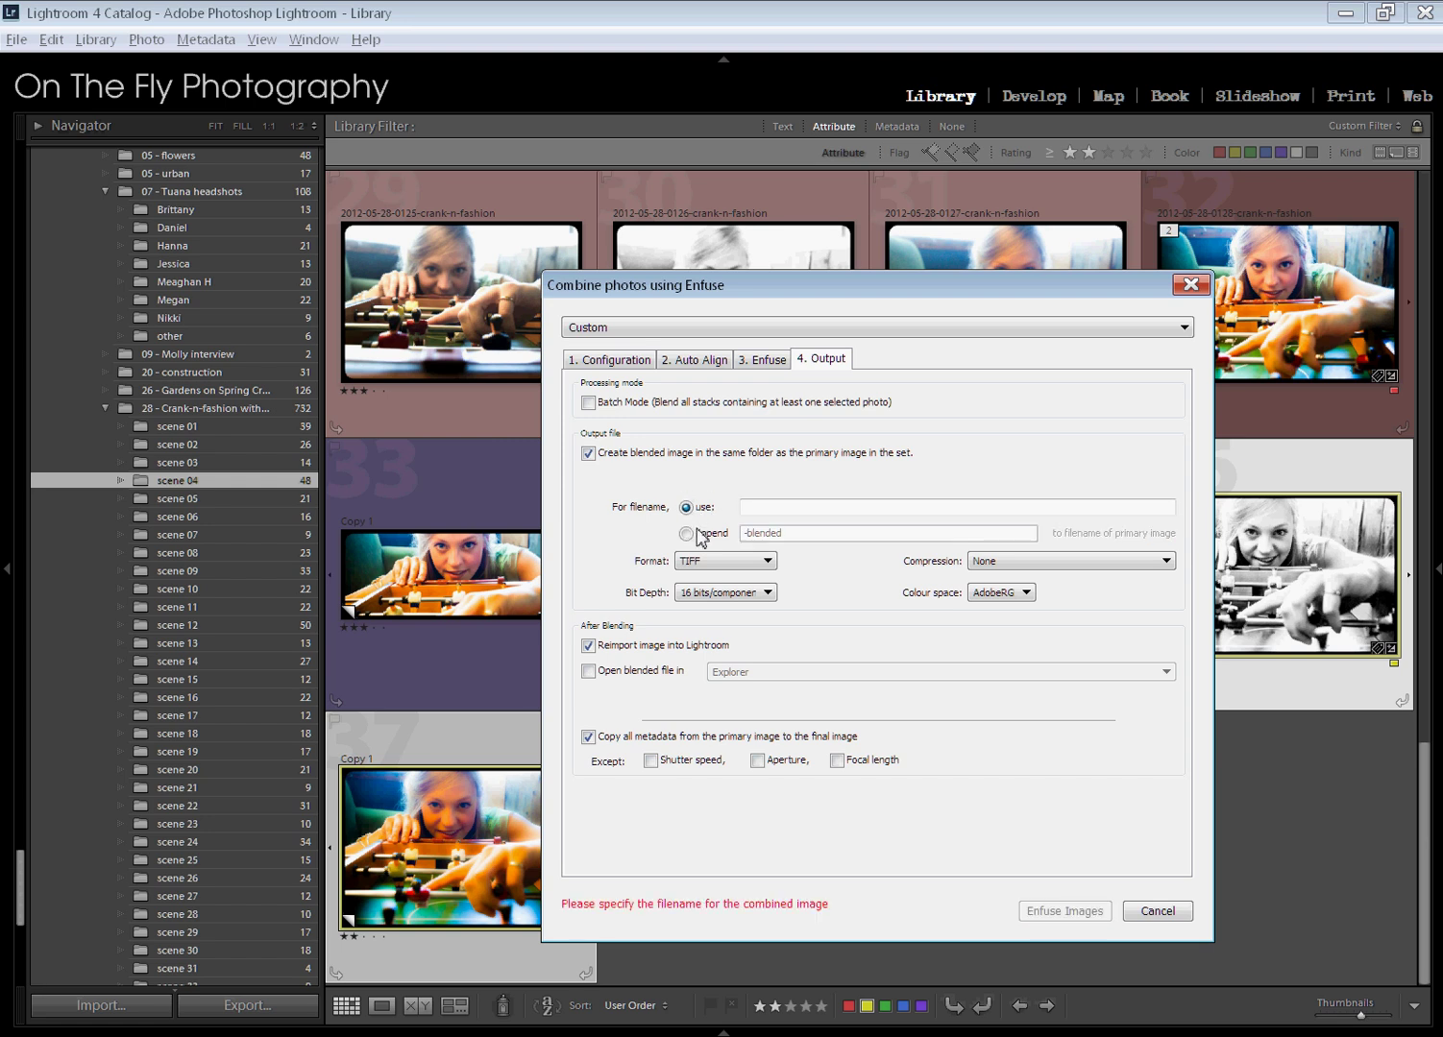
left_click(700, 536)
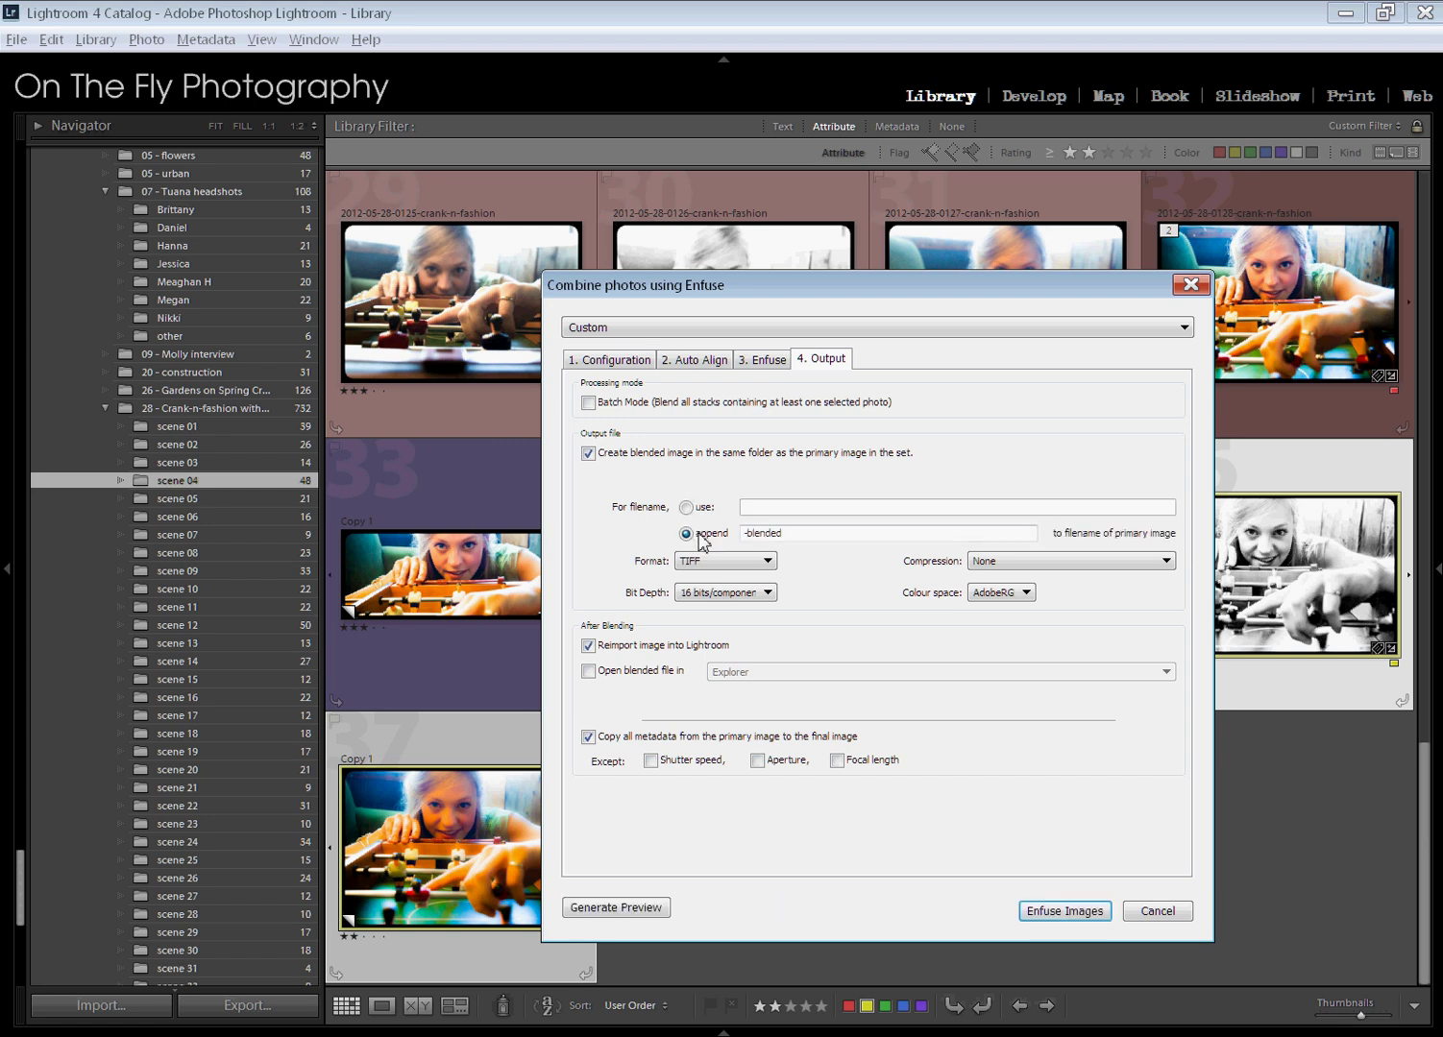
Try JPEG as the output format and return to TIFF.
left_click(768, 561)
left_click(767, 561)
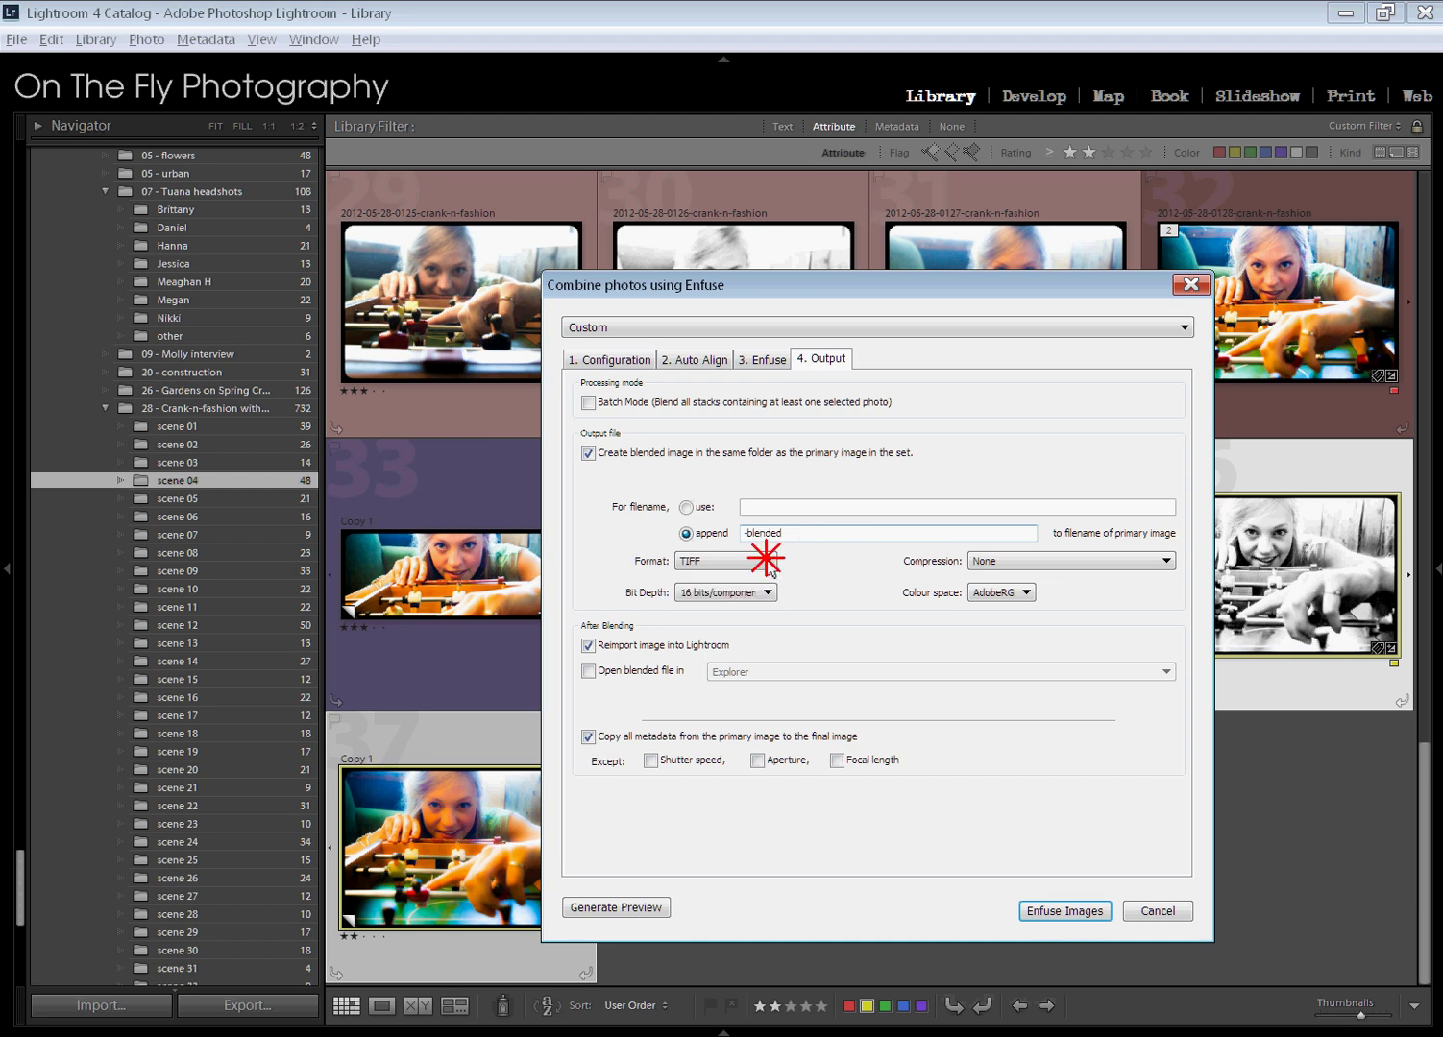
left_click(759, 561)
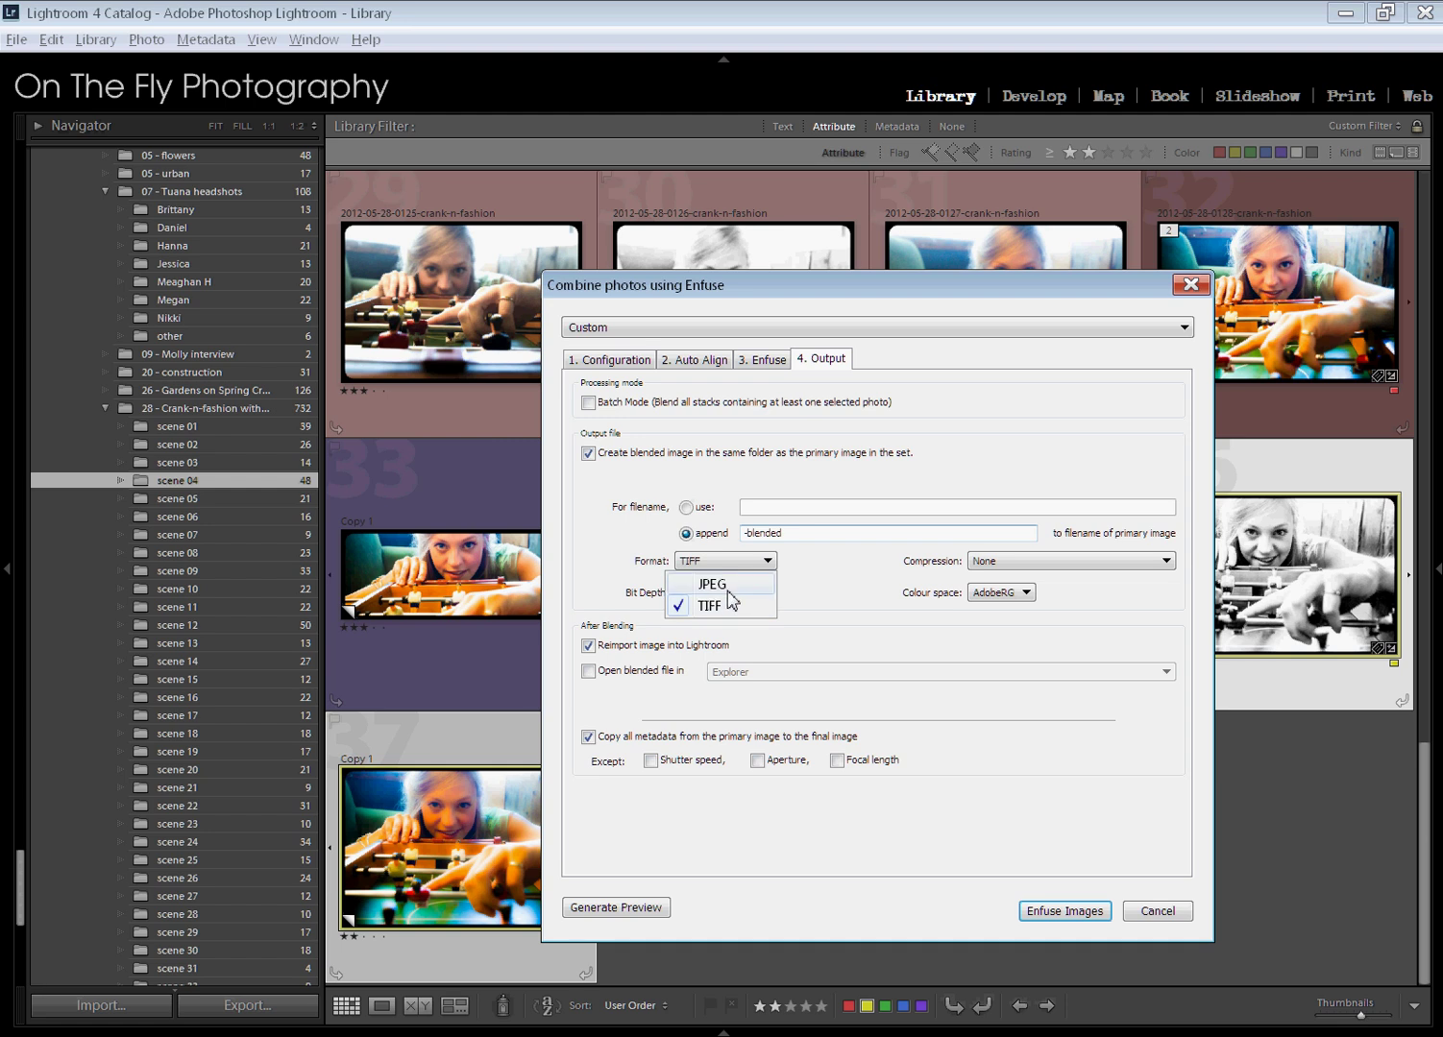
left_click(727, 590)
left_click(751, 567)
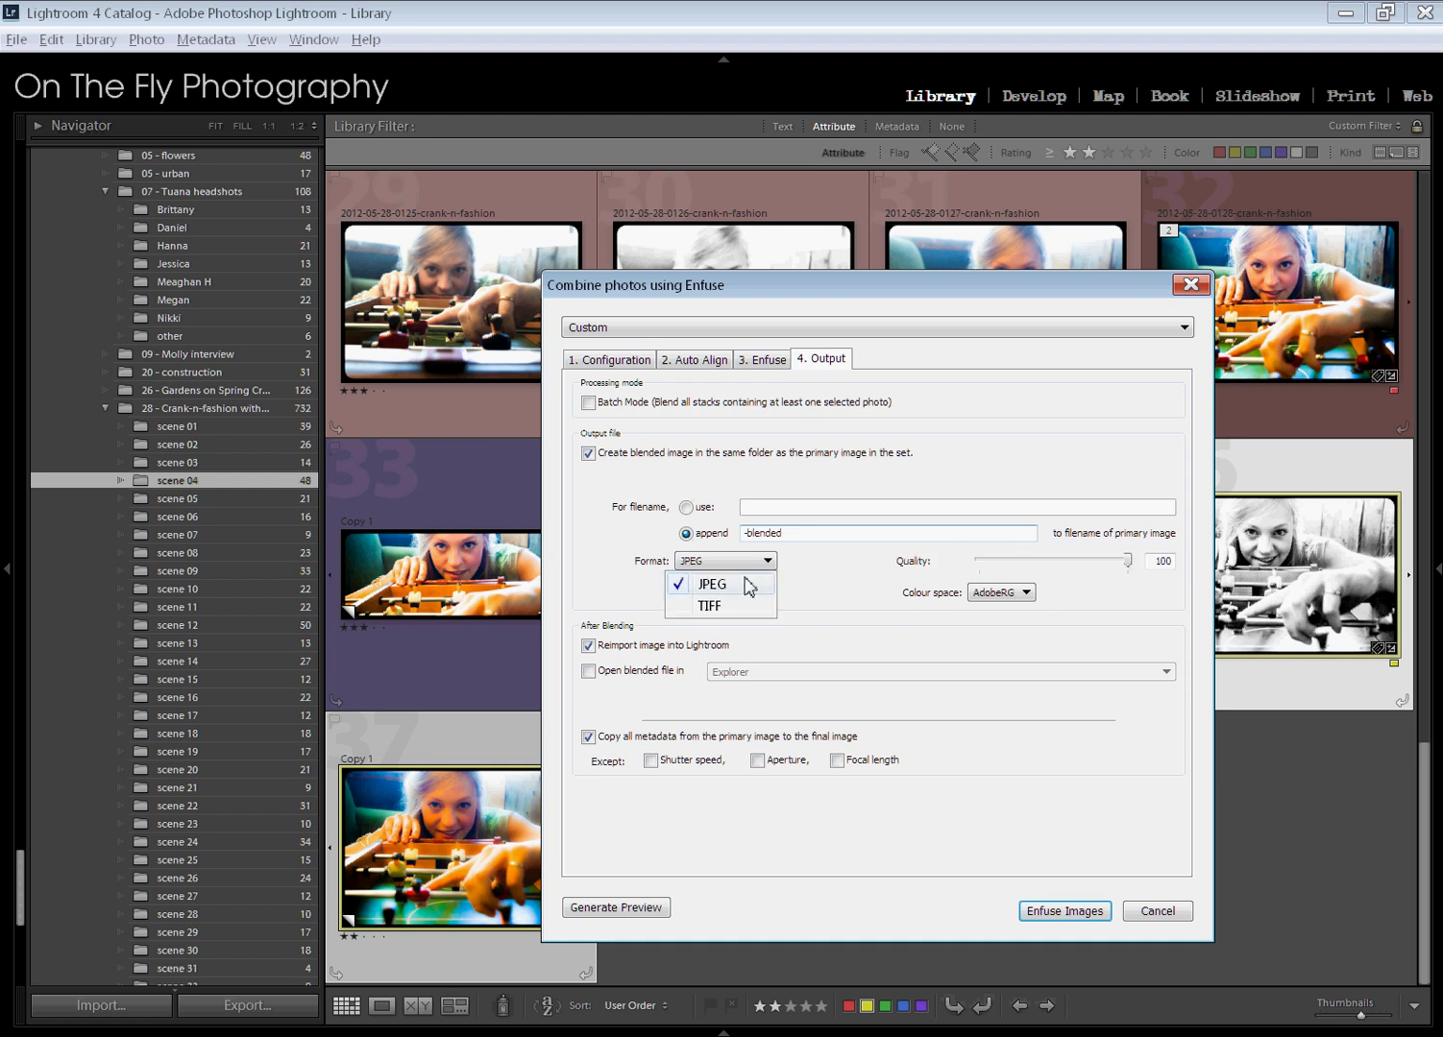
left_click(746, 606)
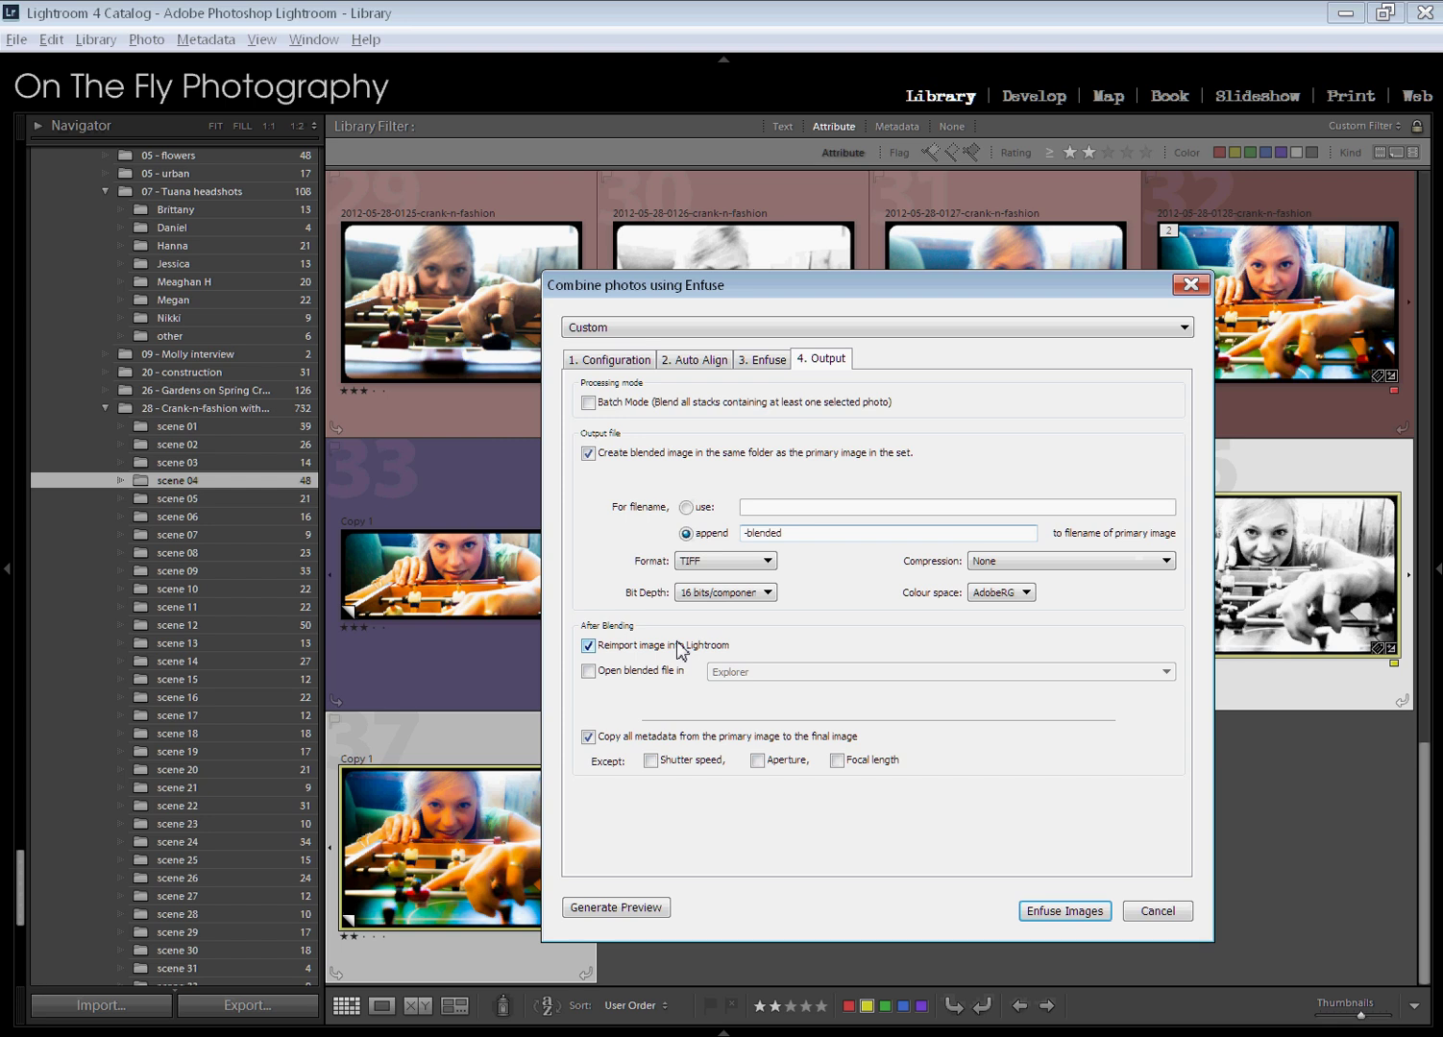
Try the reimport, open-blended-file and metadata-copy options, and restore each to its original setting.
left_click(589, 646)
left_click(589, 670)
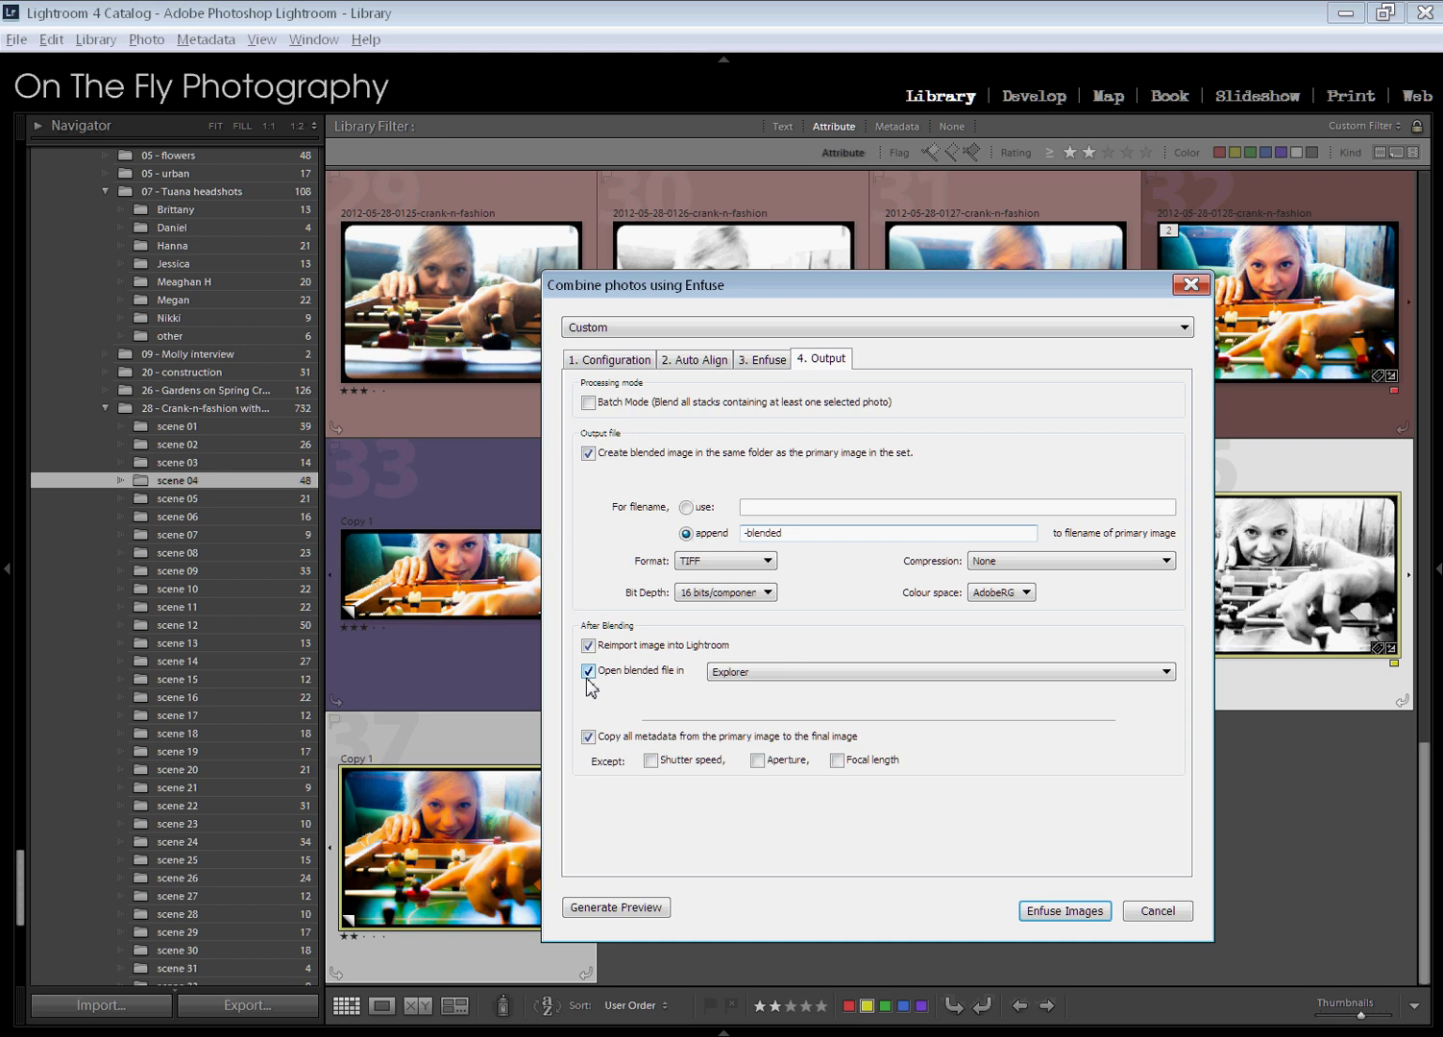
left_click(779, 674)
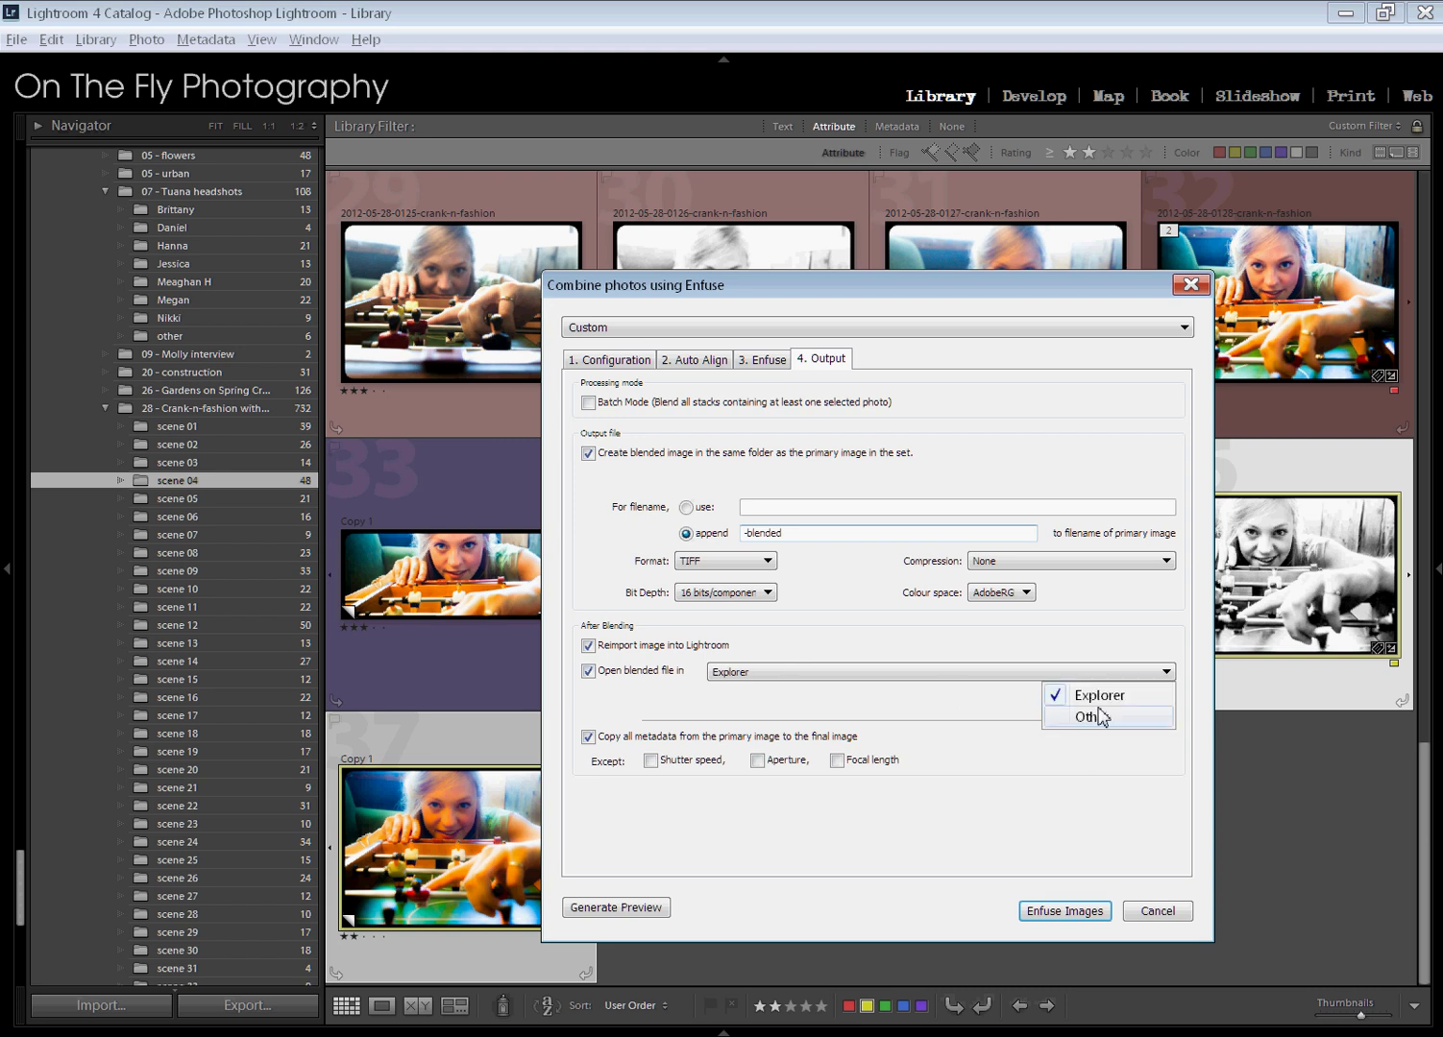
left_click(910, 648)
left_click(647, 672)
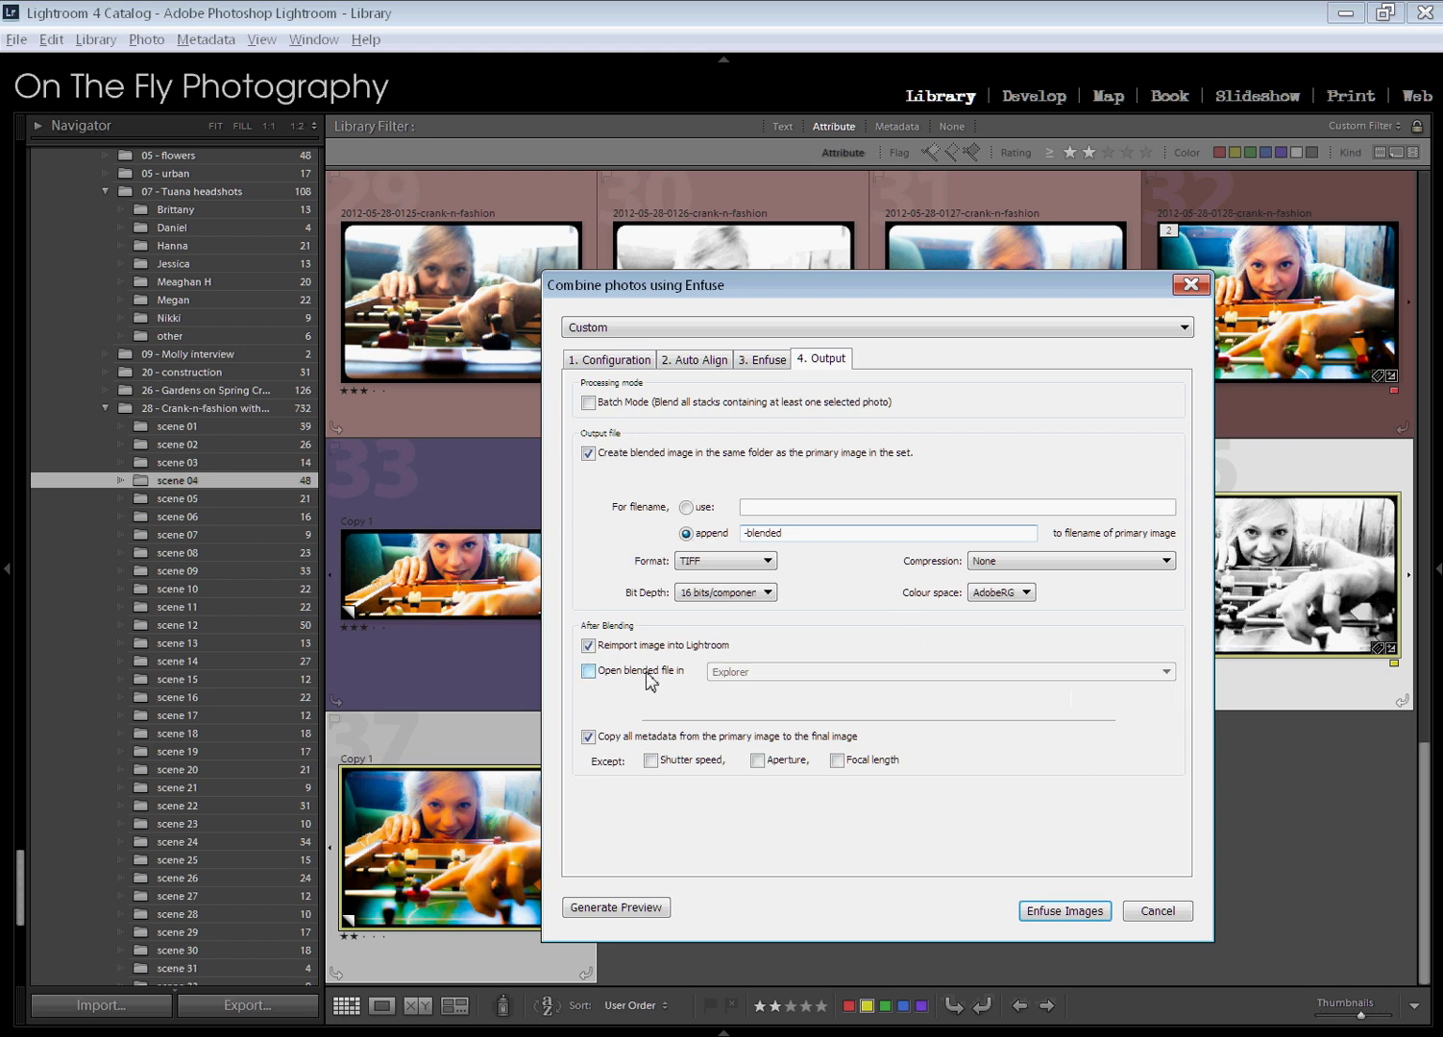
left_click(588, 737)
left_click(588, 739)
Reset the Enfuse fusion weights to their defaults and generate a preview, keeping its embedded Adobe RGB (1998) profile in GIMP.
left_click(769, 359)
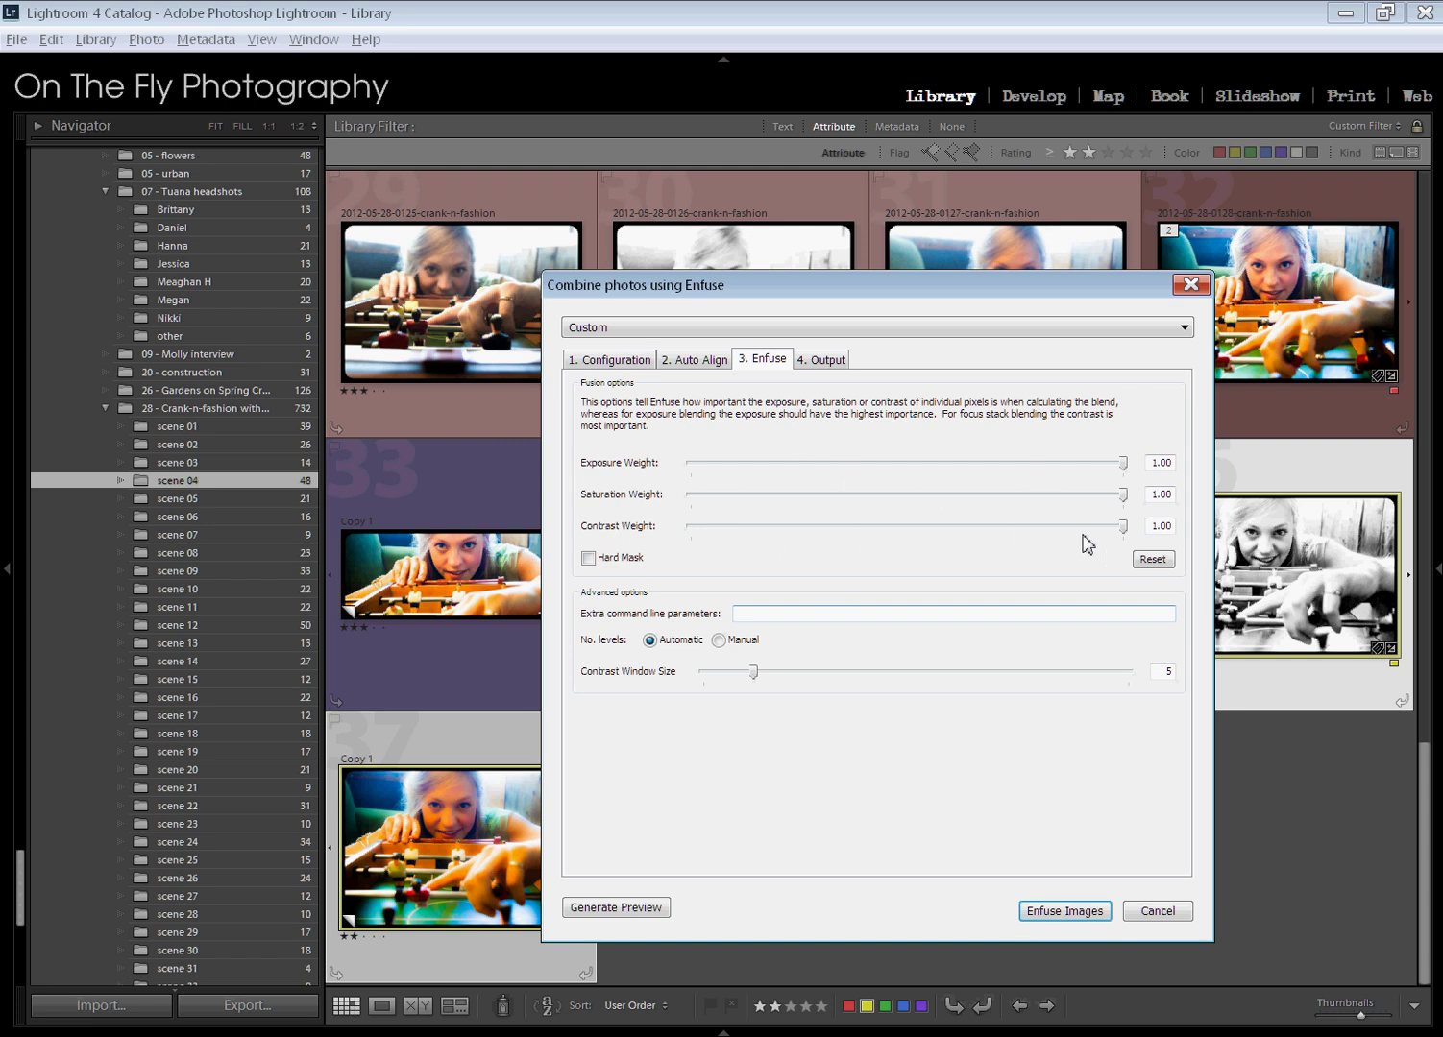
left_click(1153, 561)
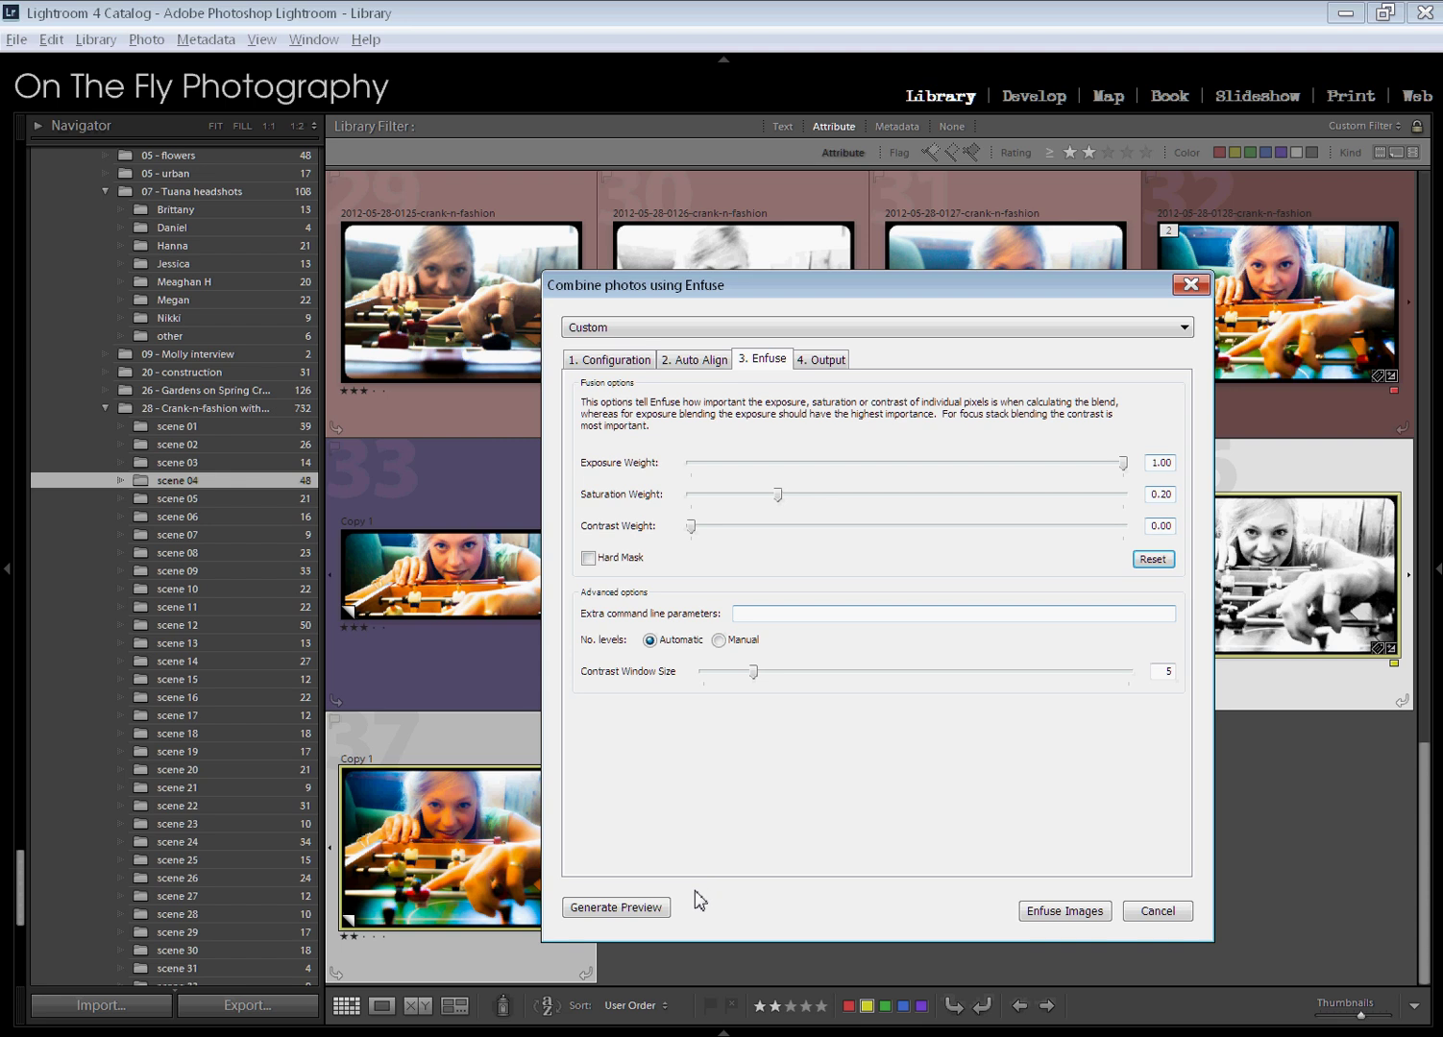
left_click(657, 910)
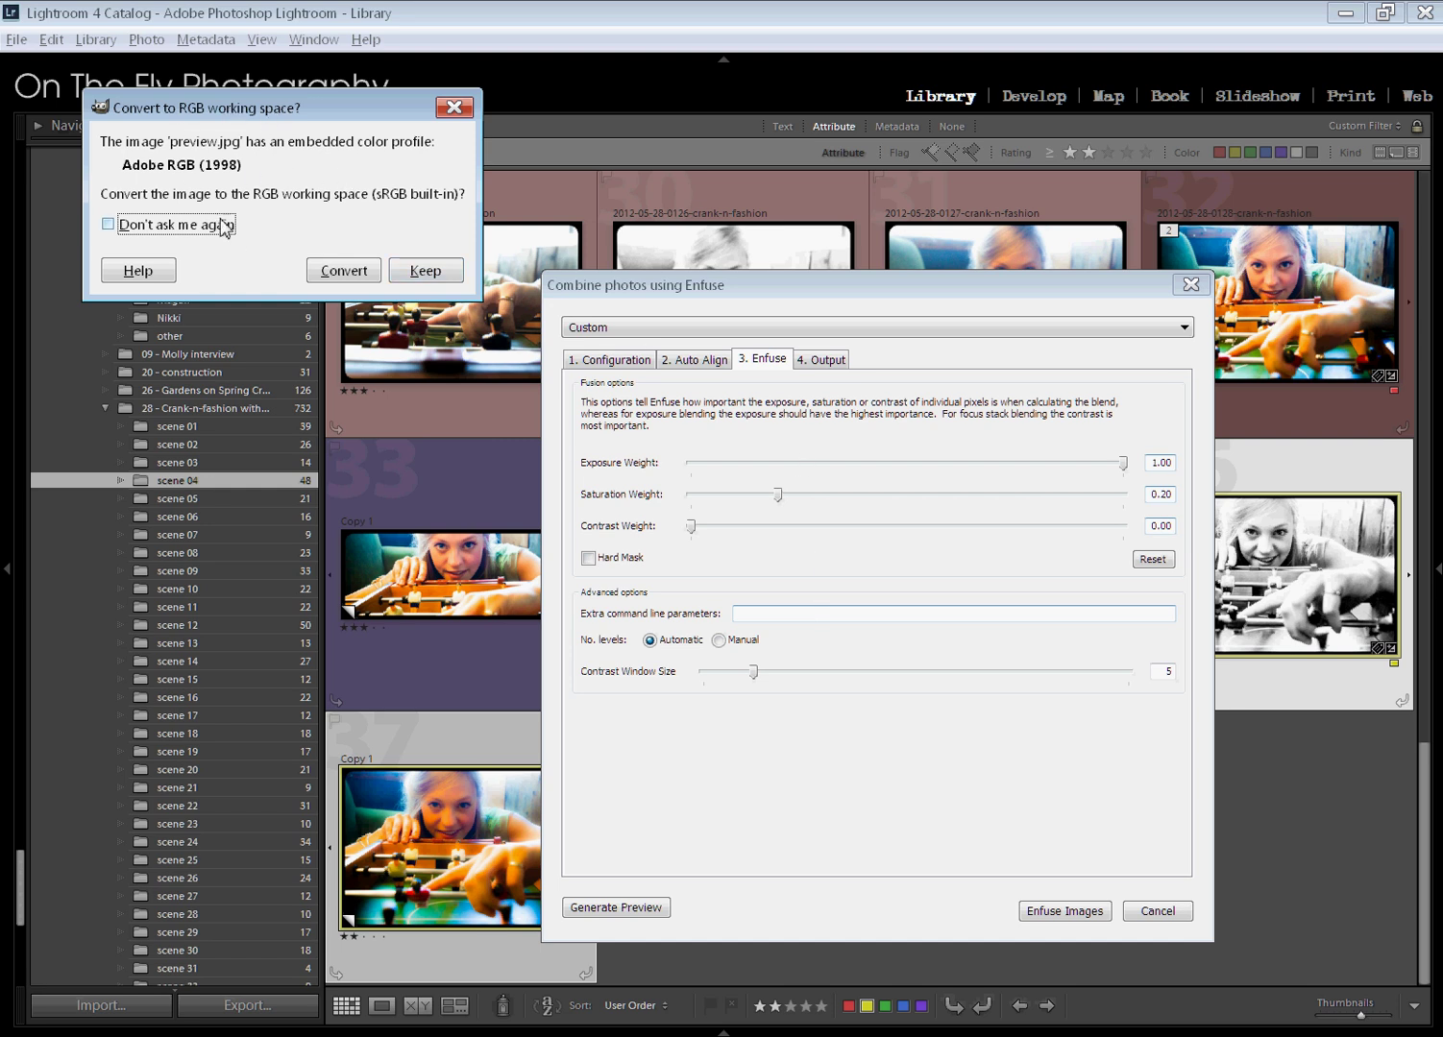
left_click(425, 271)
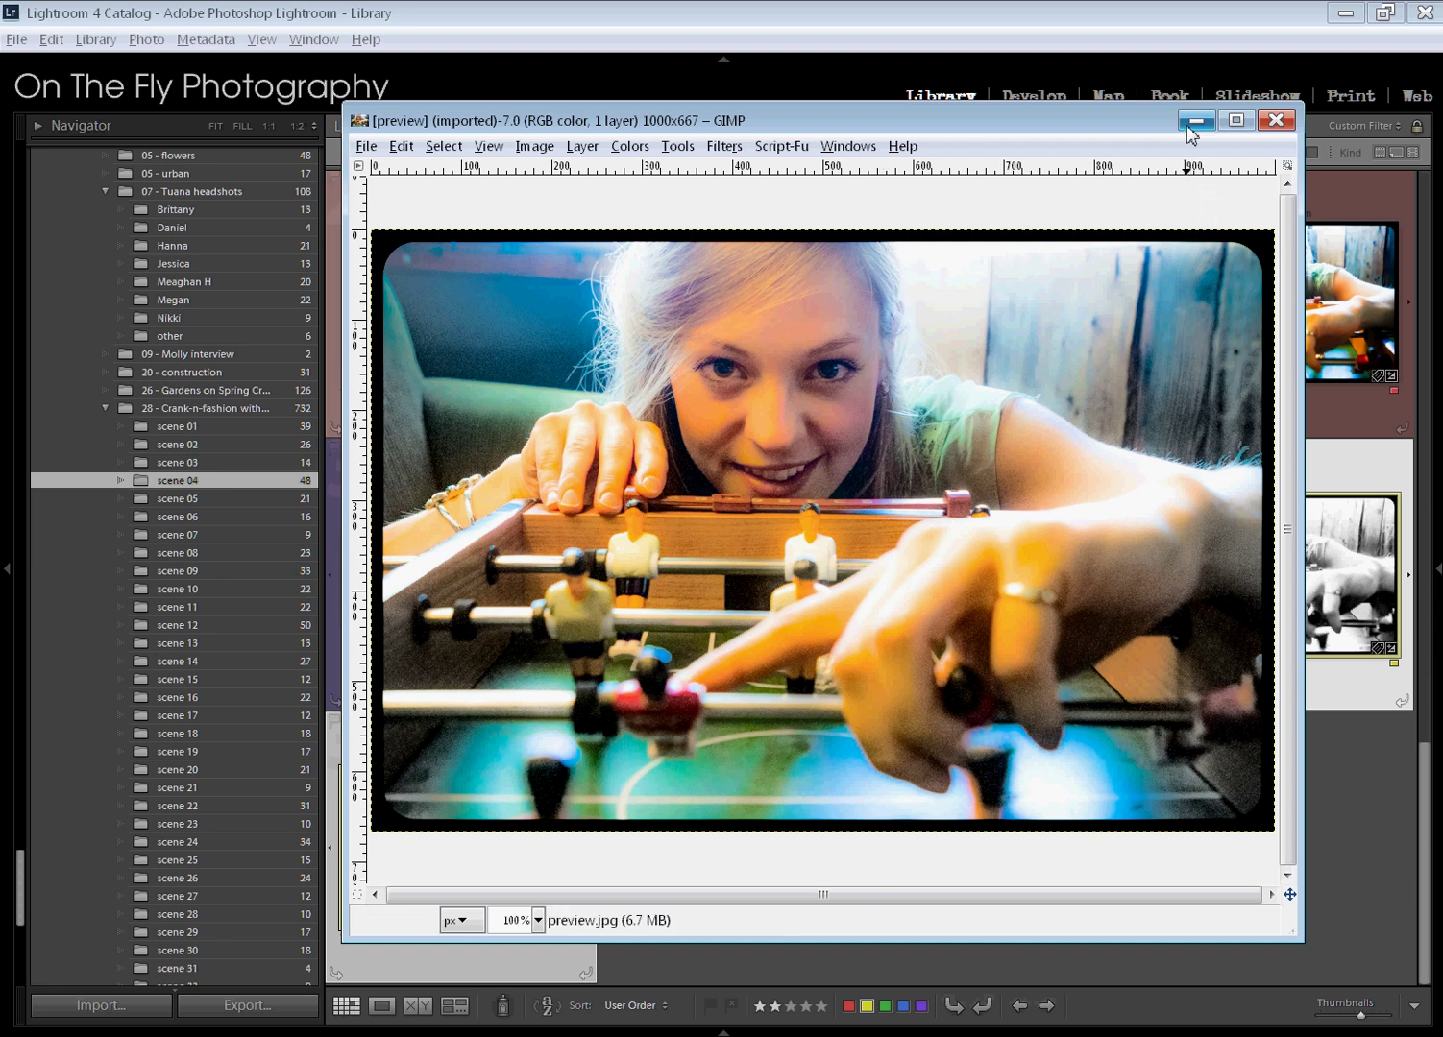
left_click(1262, 21)
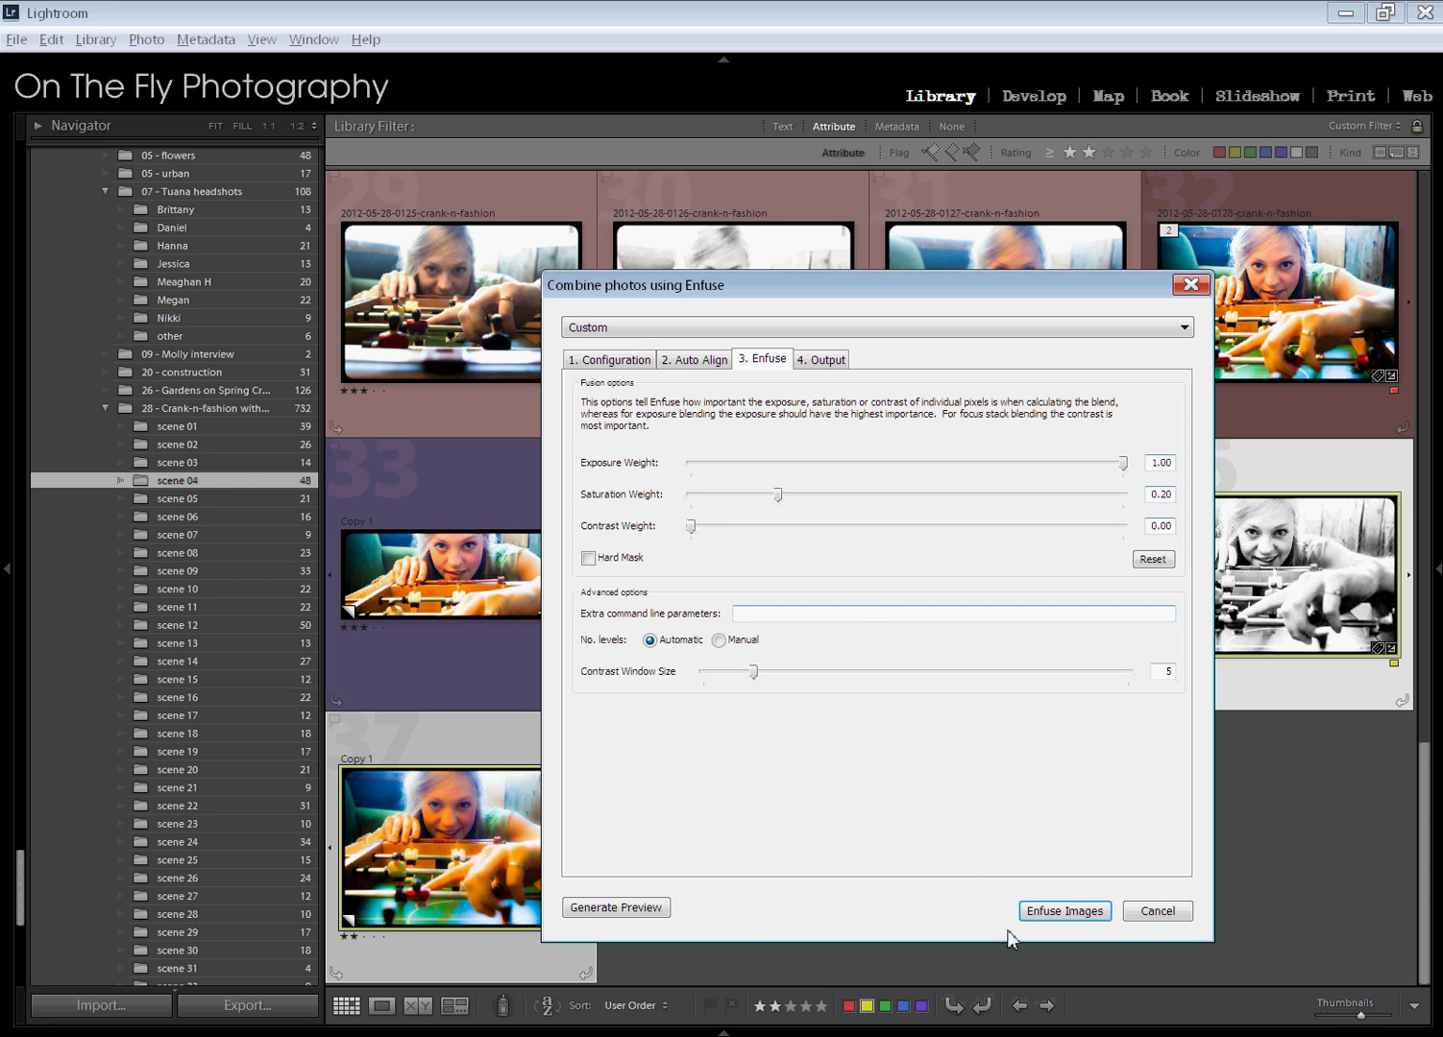
Enfuse the two images, inspect the blended photo enlarged, and return to the thumbnail grid.
left_click(1066, 917)
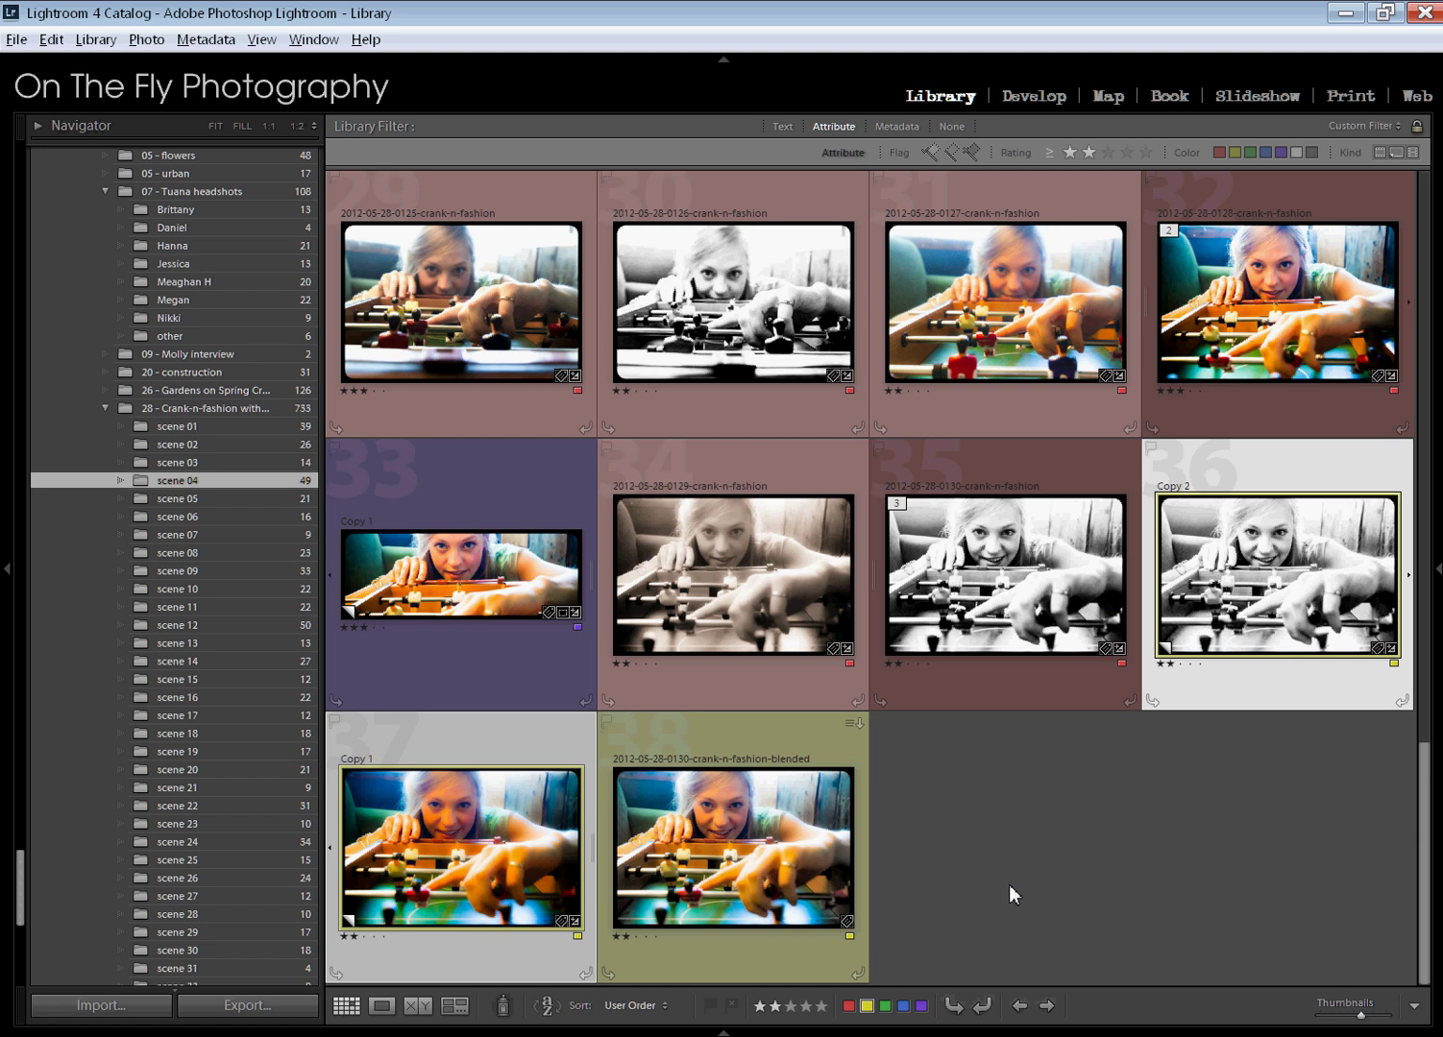
left_click(726, 862)
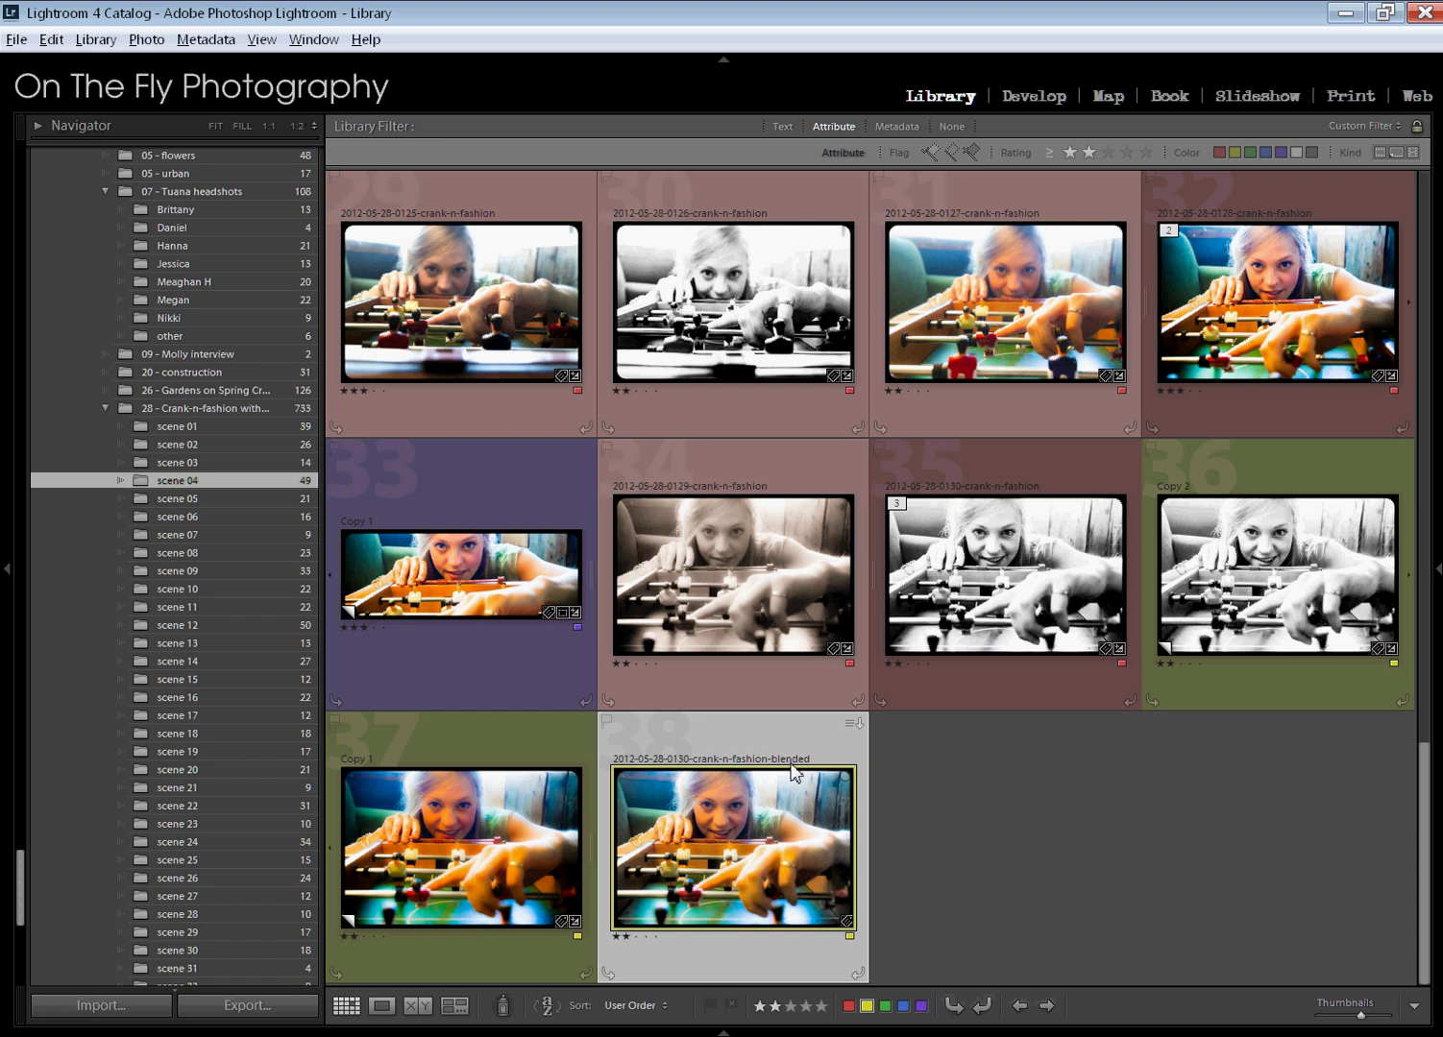
double_click(726, 842)
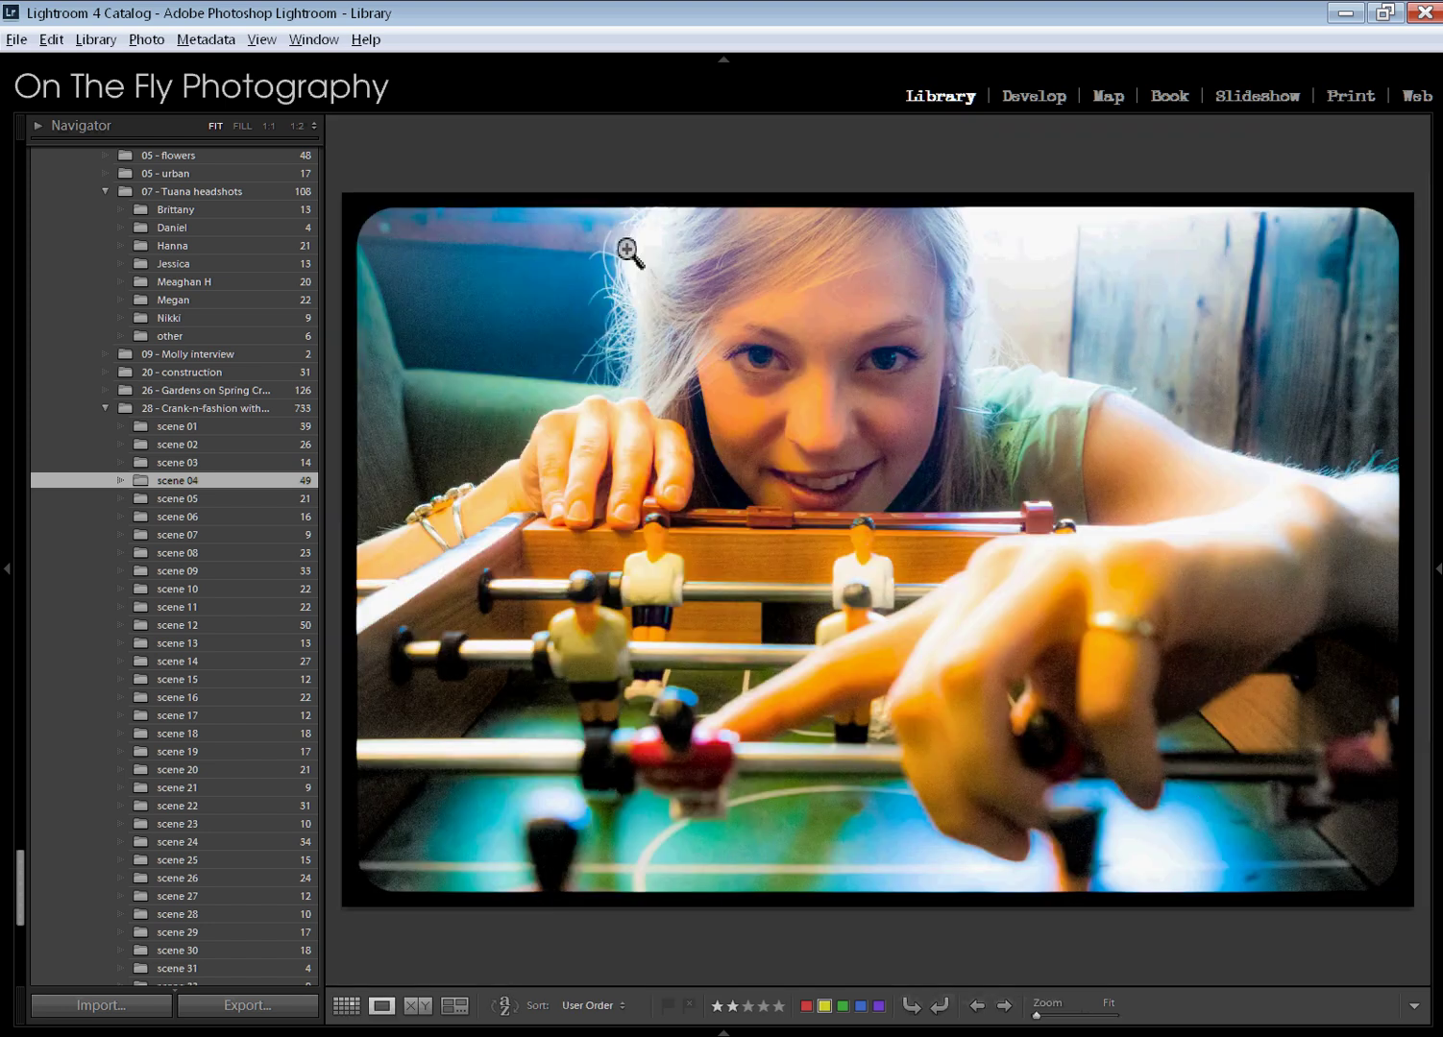
left_click(346, 1006)
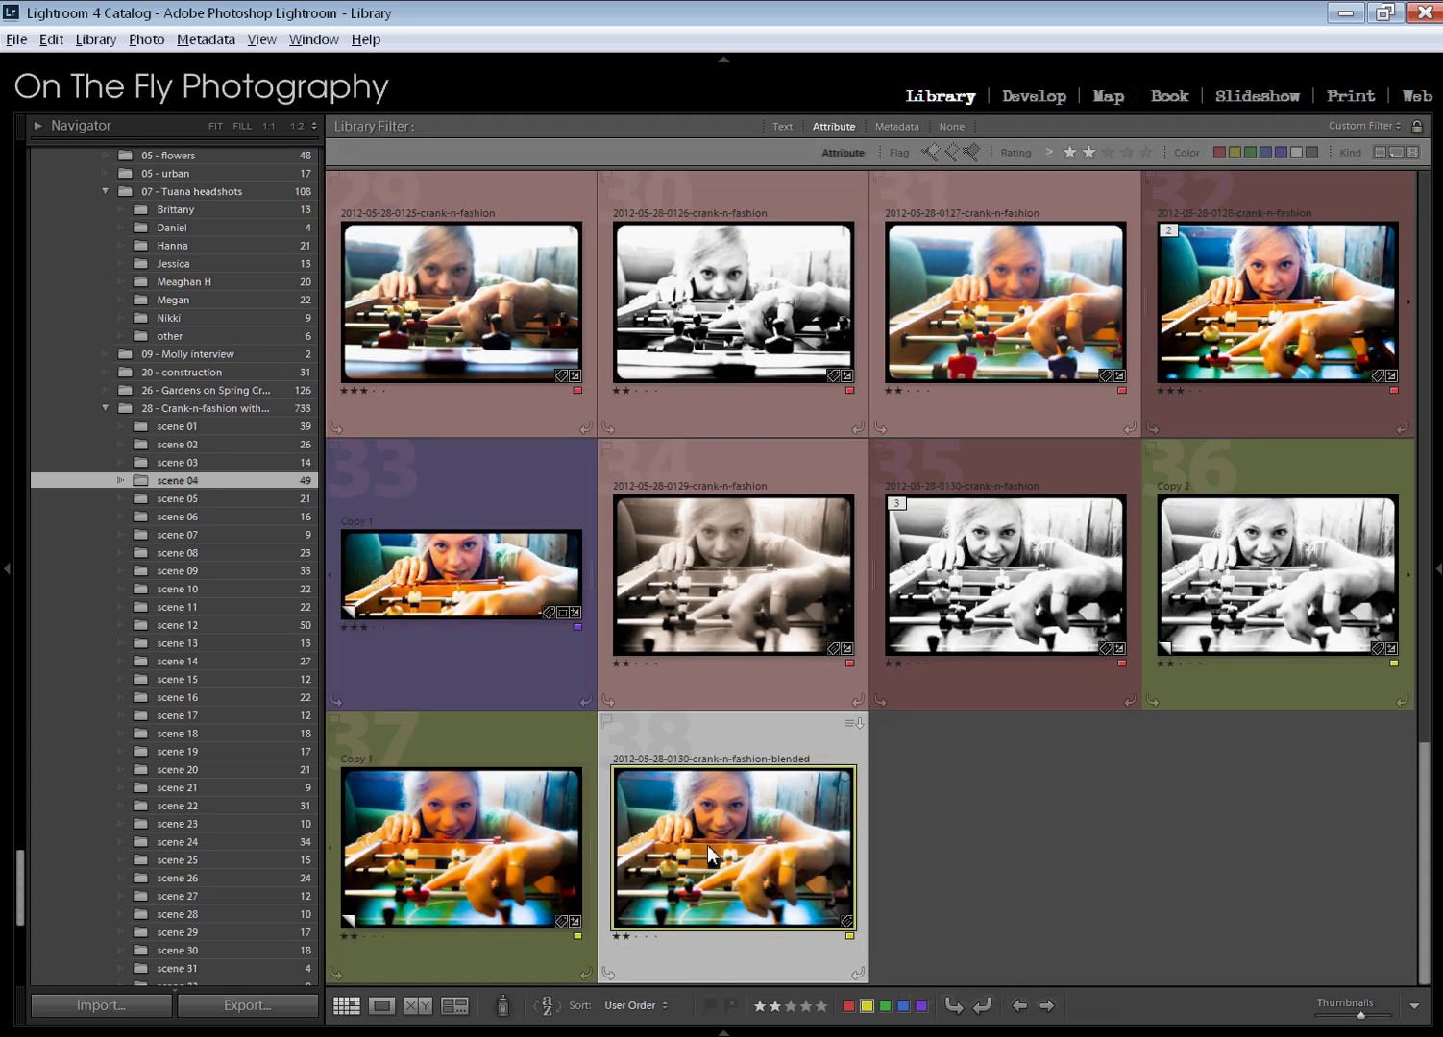
key("Delete")
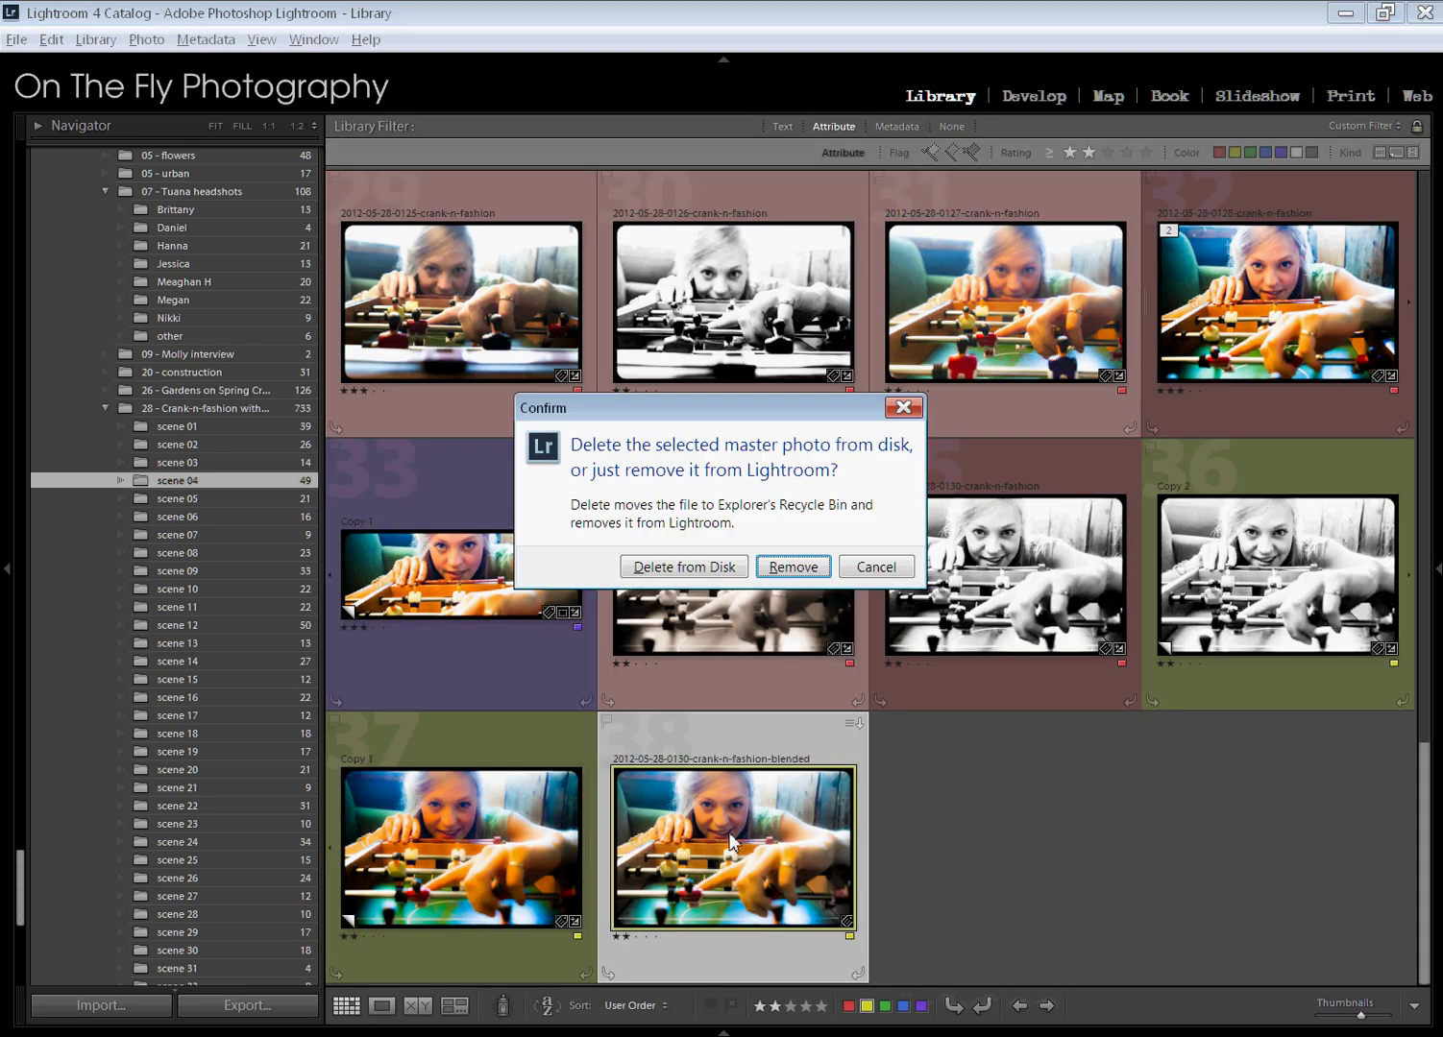
left_click(698, 573)
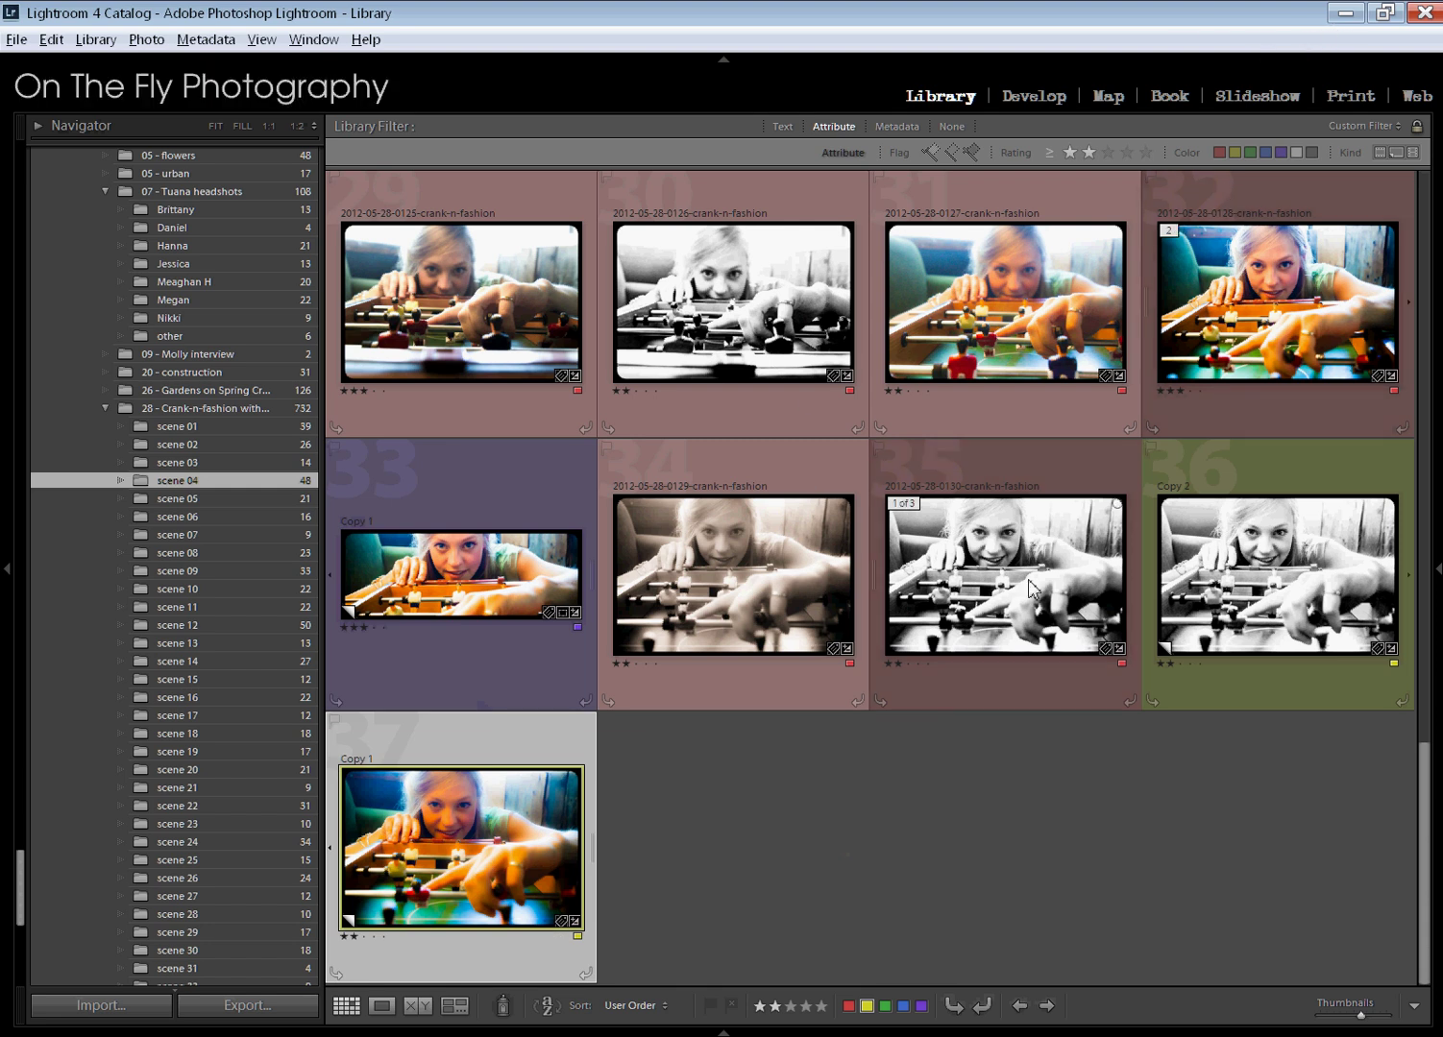
Switch to Firefox, show the LR/Enfuse product page, and close the two pages about the Windows Photo Viewer location.
key("alt+Tab")
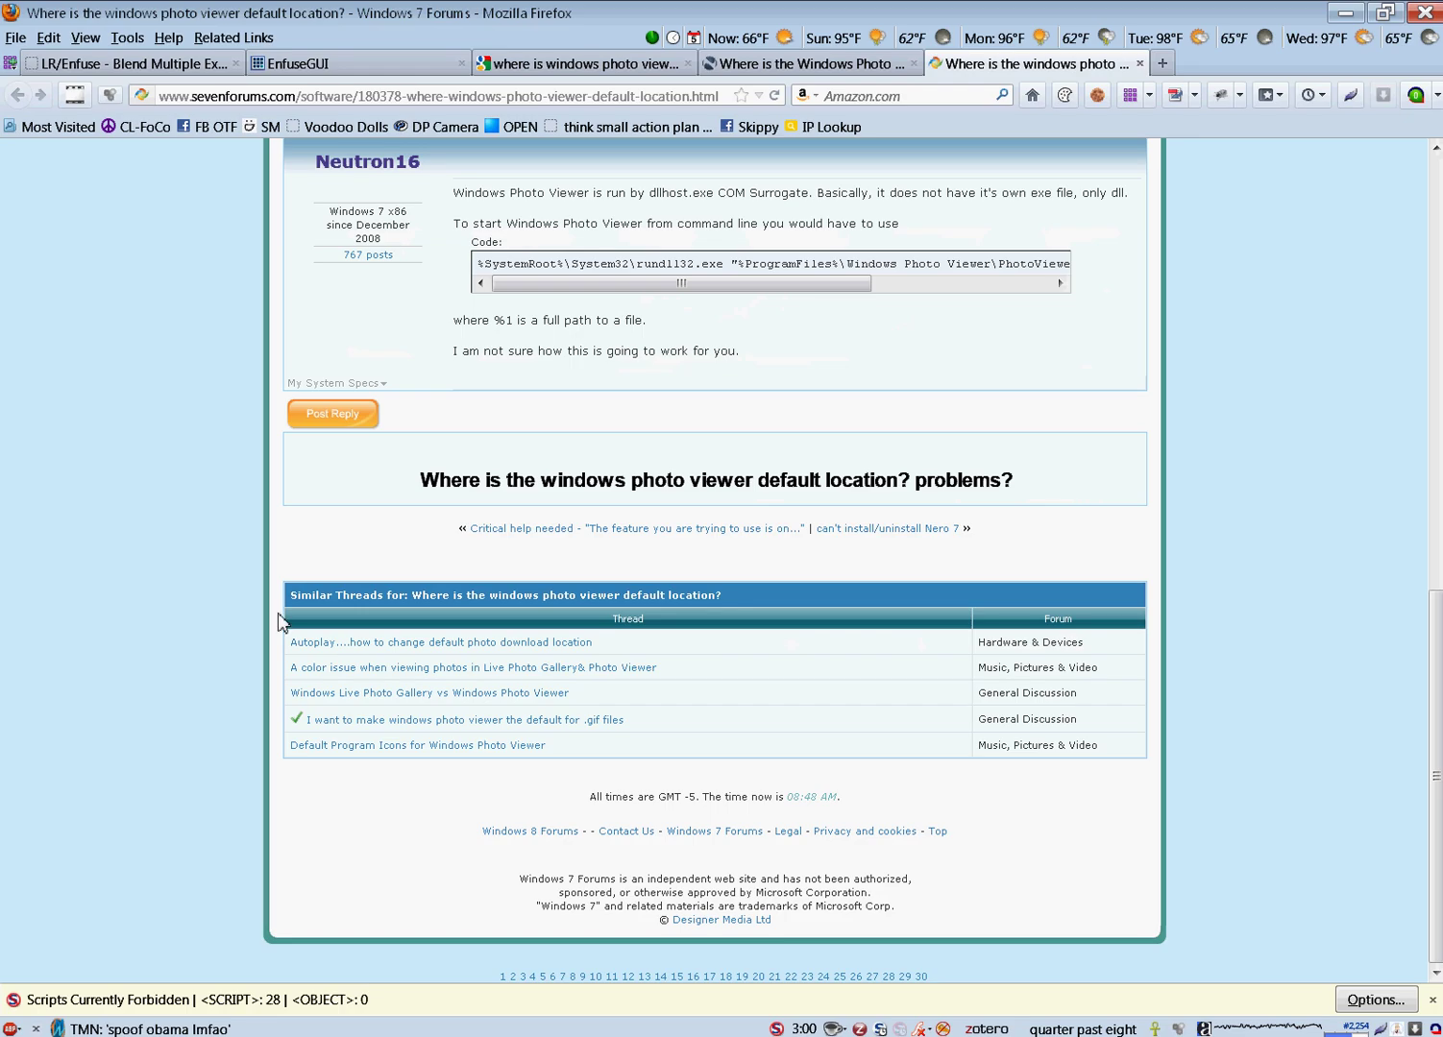
left_click(190, 59)
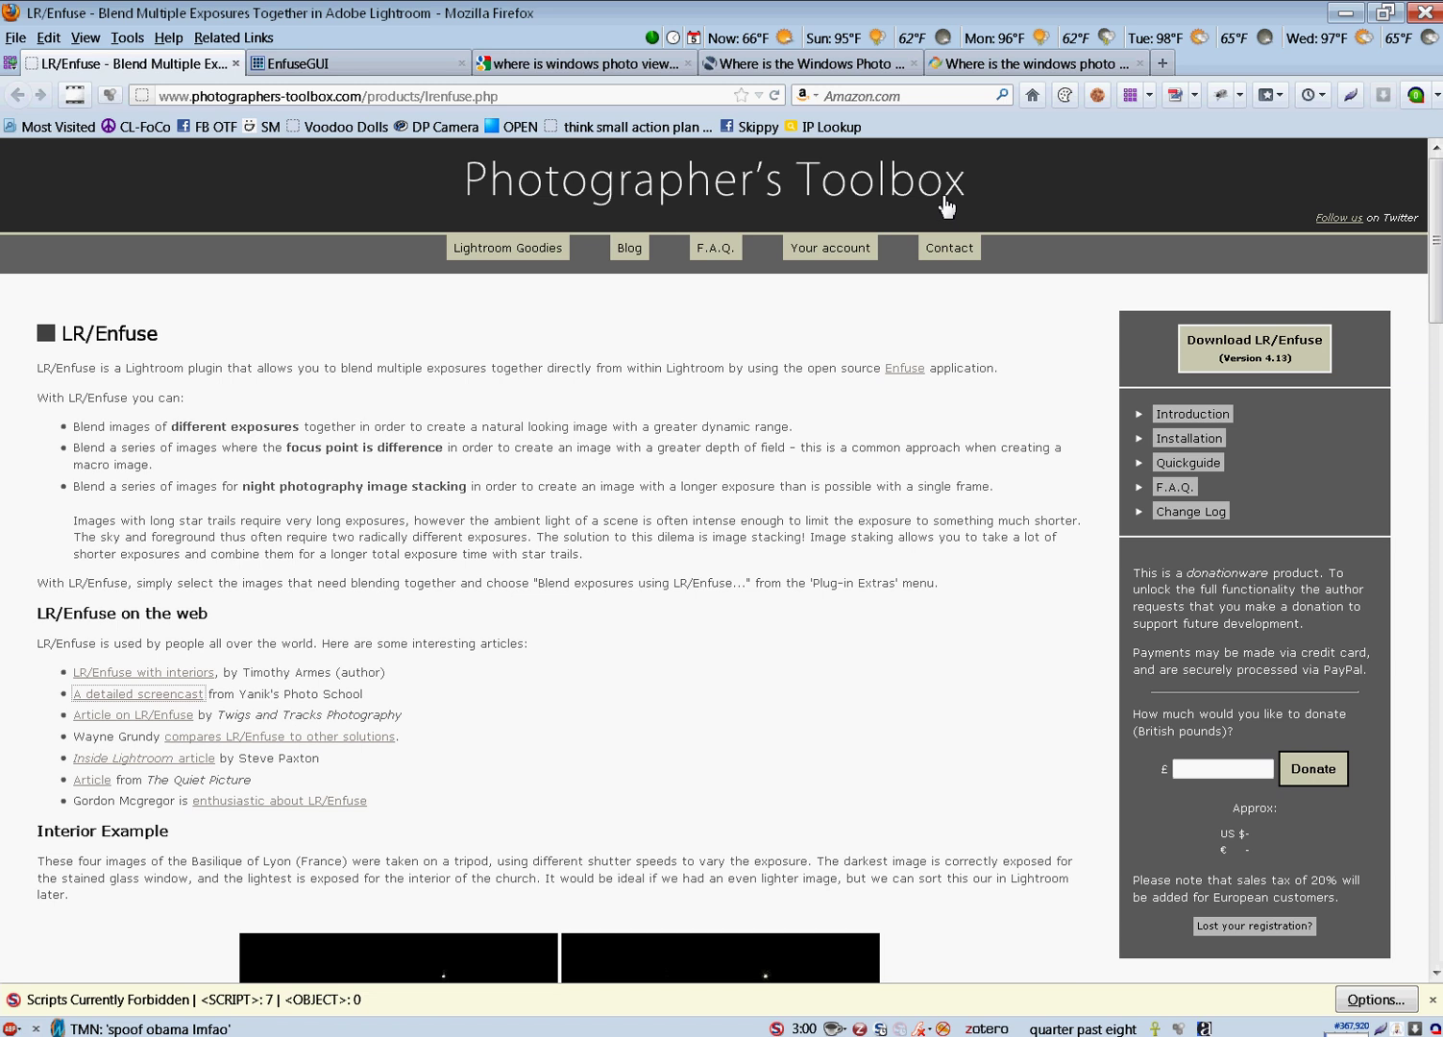
left_click(1139, 64)
left_click(914, 63)
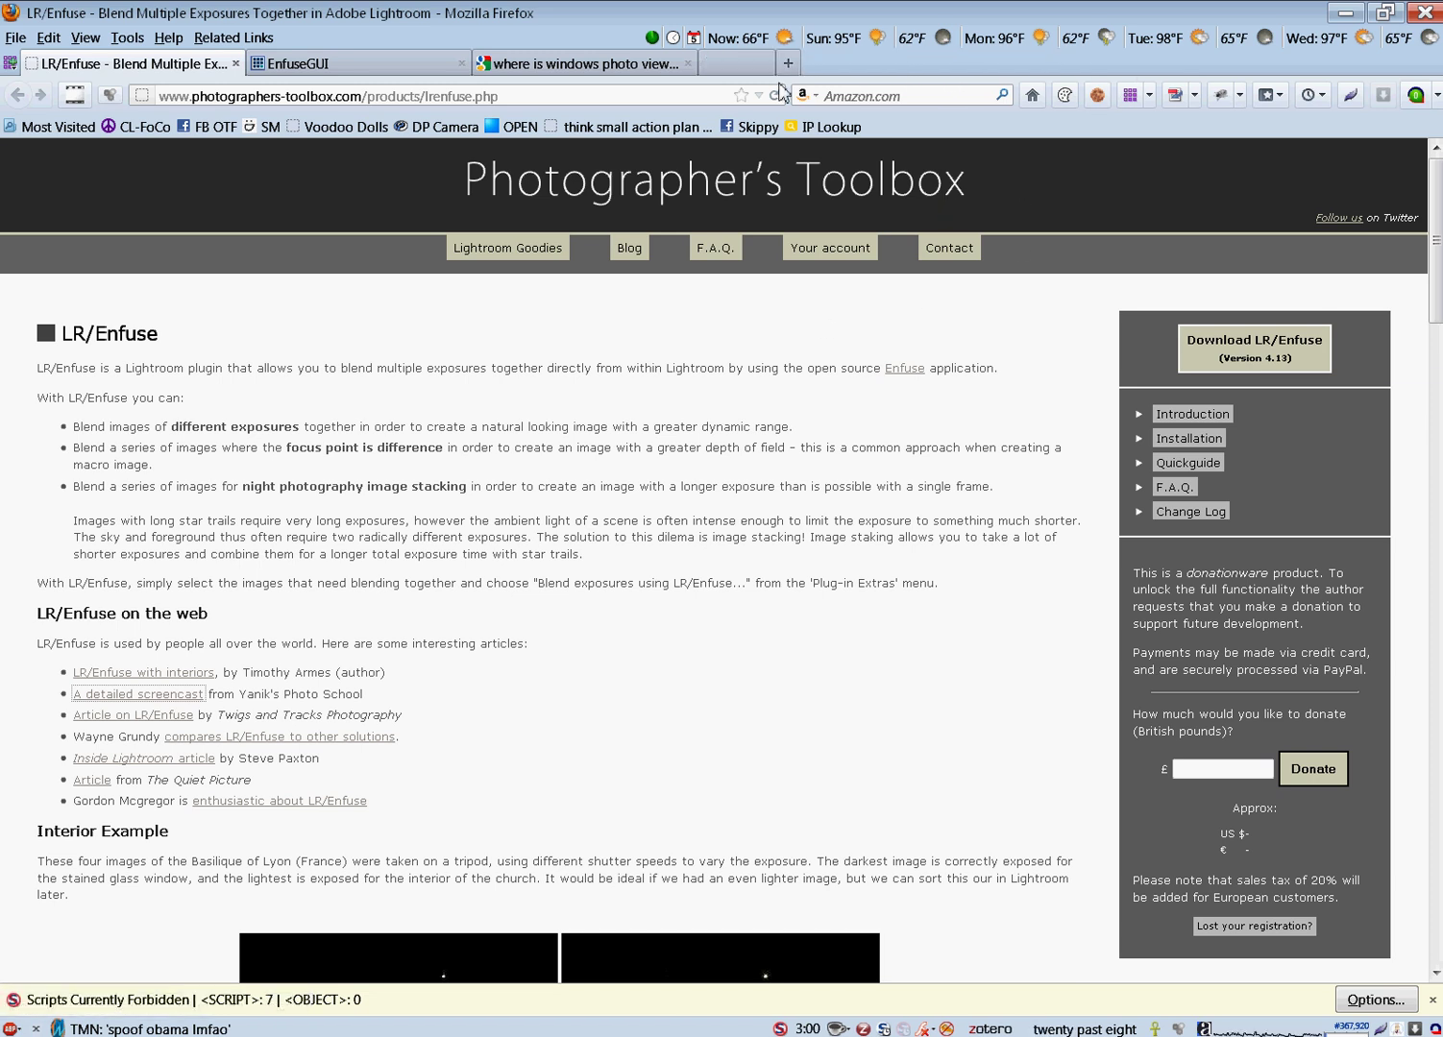
Close the web search page about Windows Photo Viewer and show the EnfuseGUI website.
left_click(689, 64)
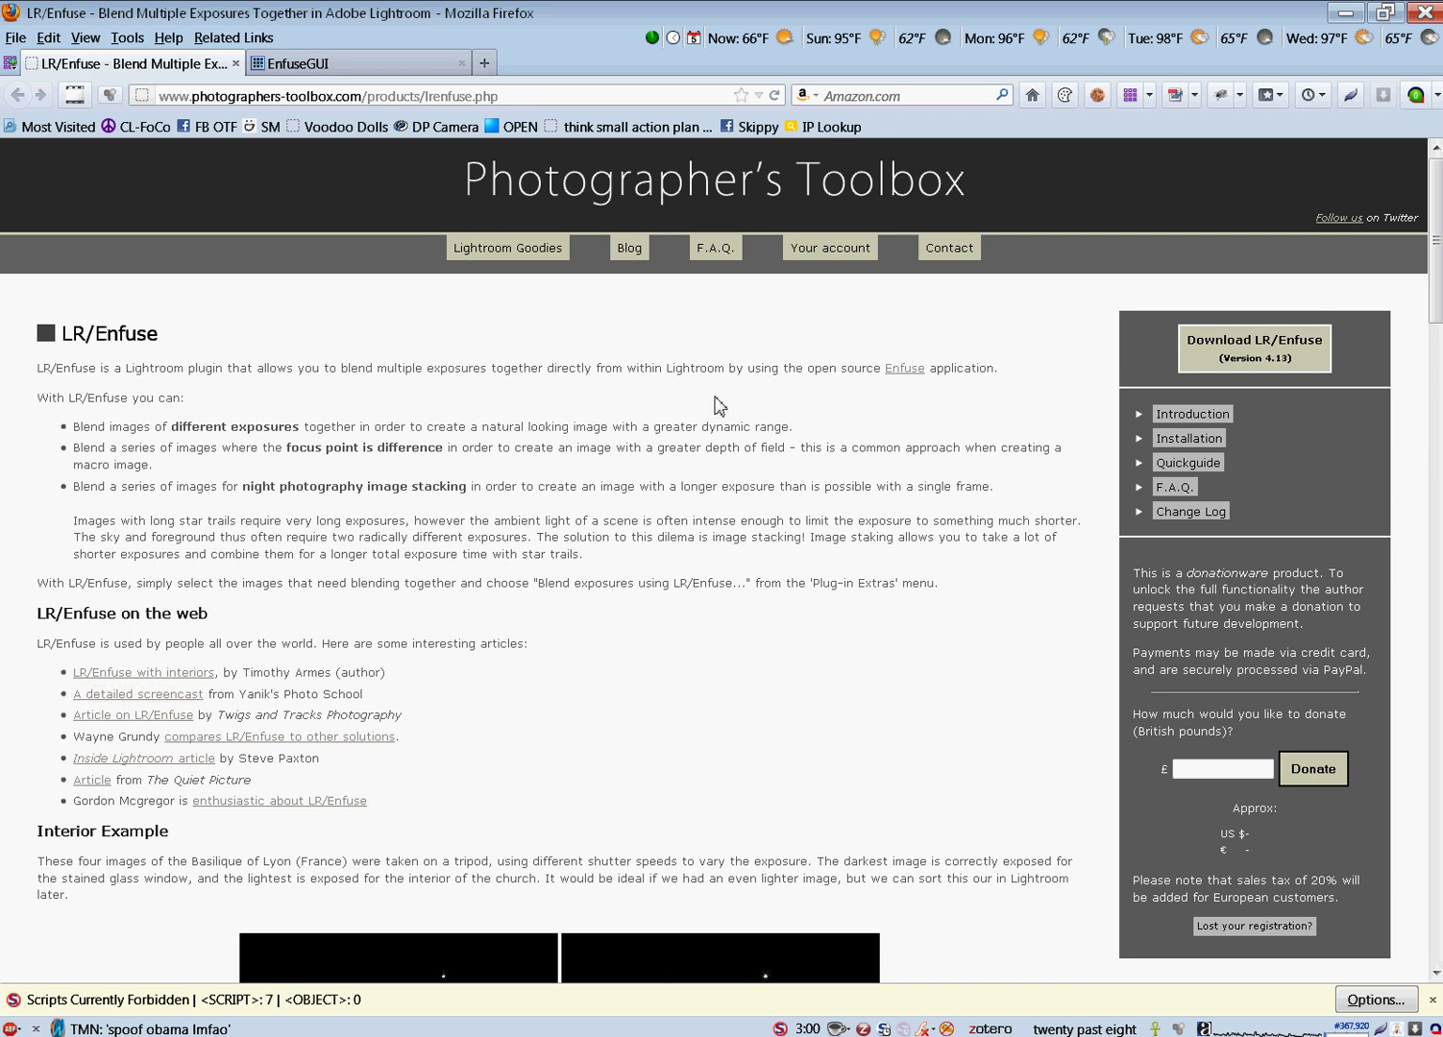
left_click_drag(45, 613, 236, 615)
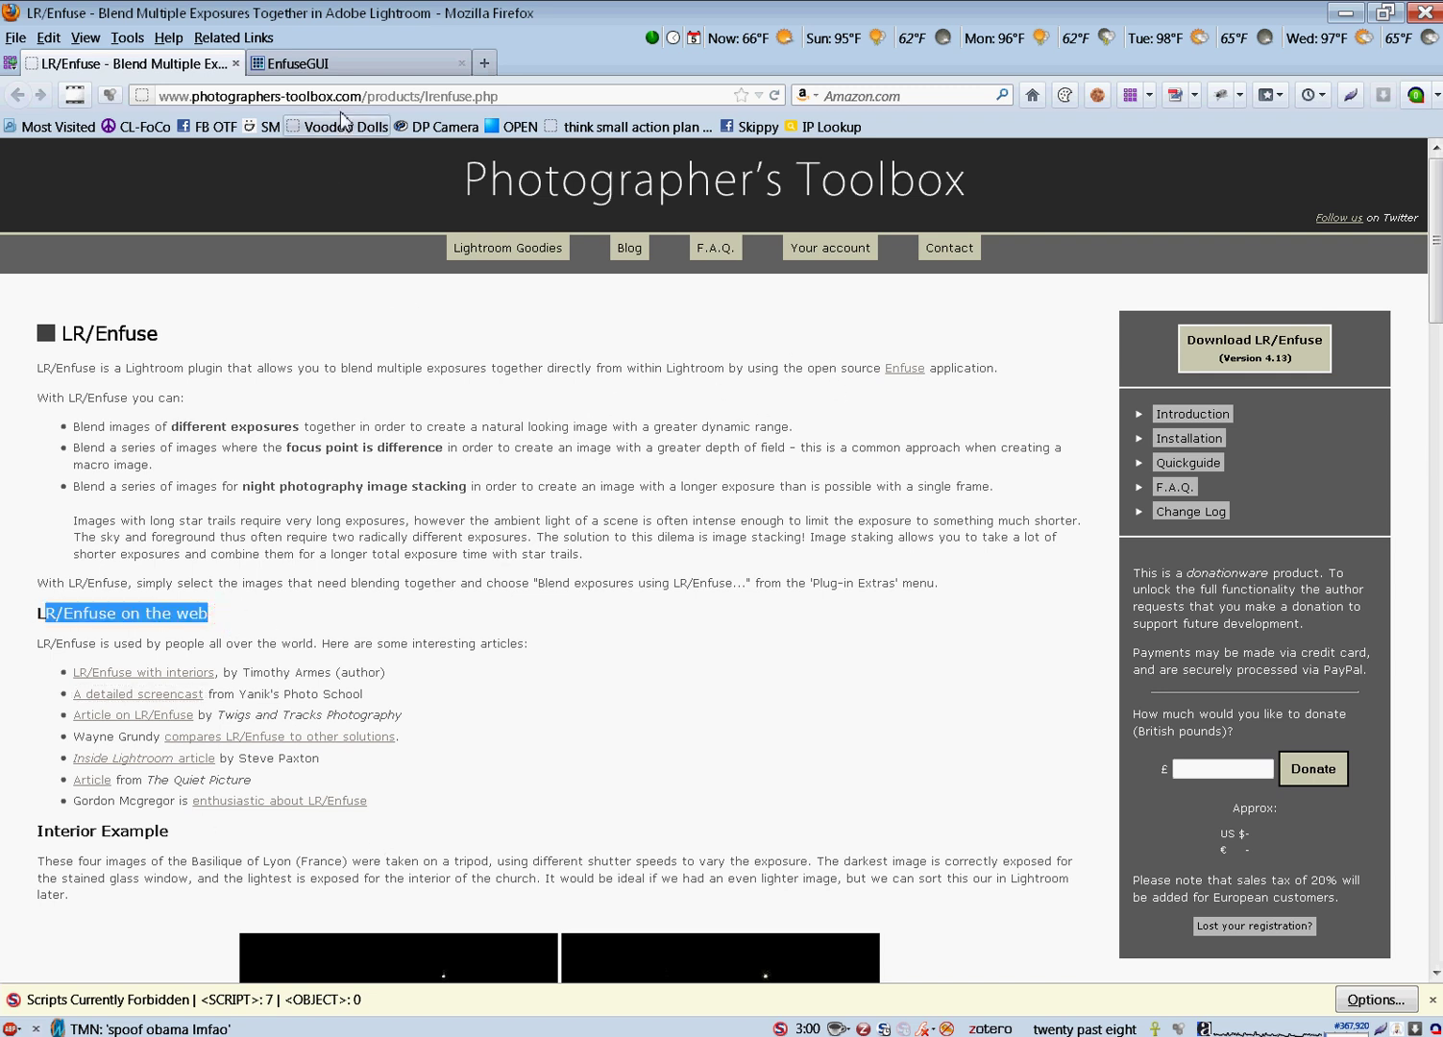
left_click(339, 68)
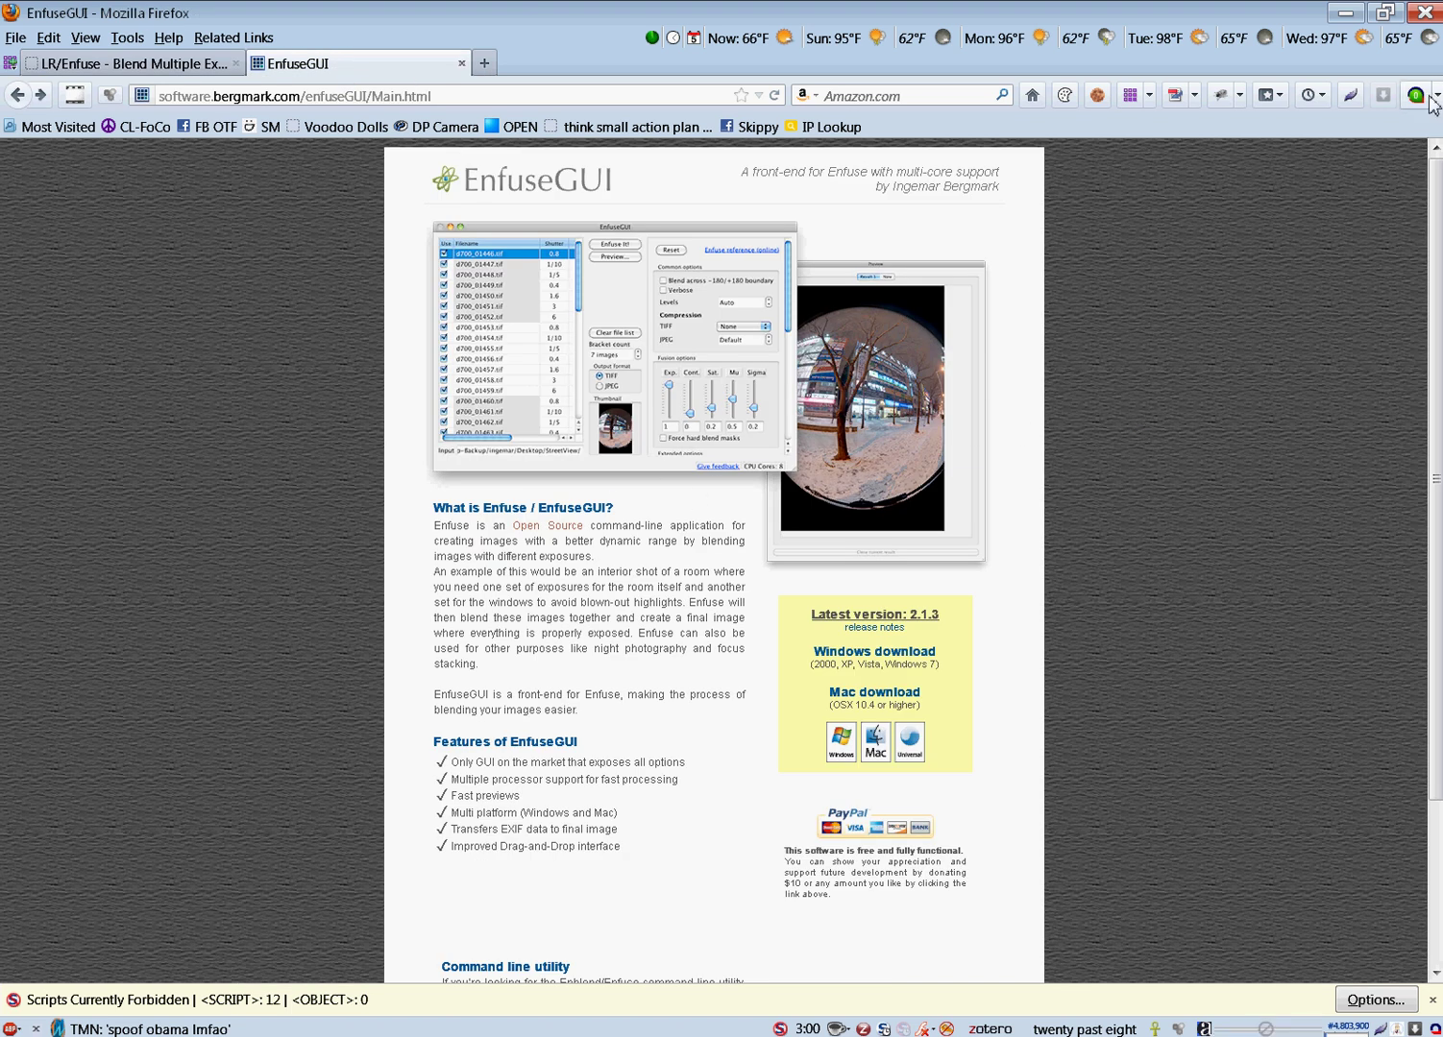
Clear Firefox, Lightroom and the GIMP preview off the desktop, and launch EnfuseGUI.
left_click(1343, 15)
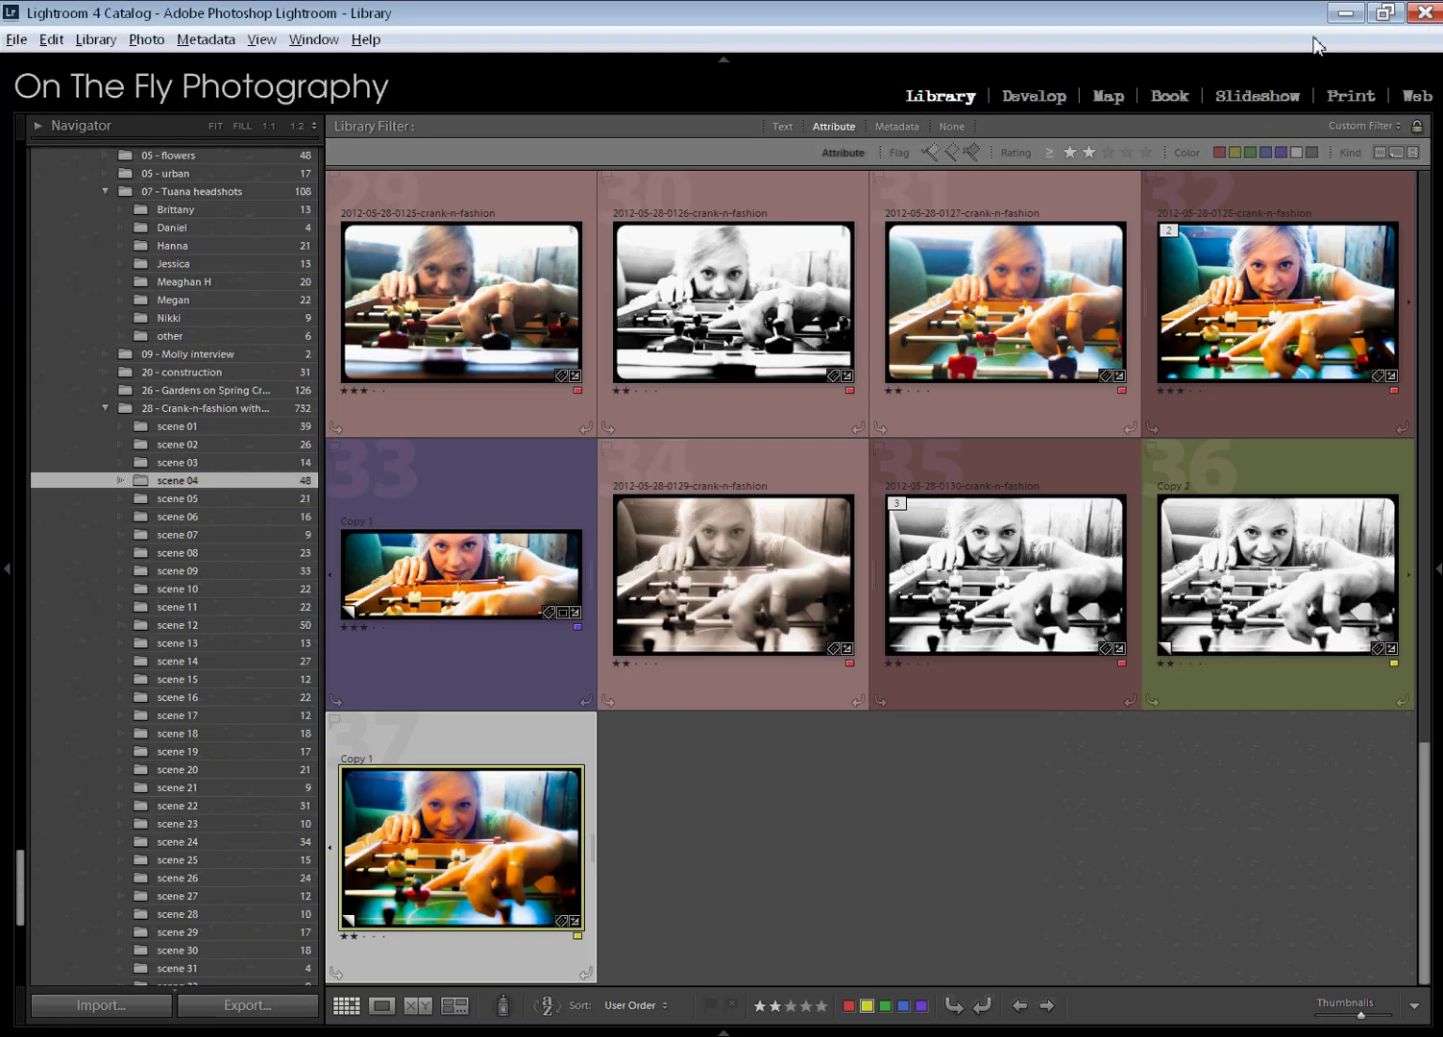
left_click(1358, 20)
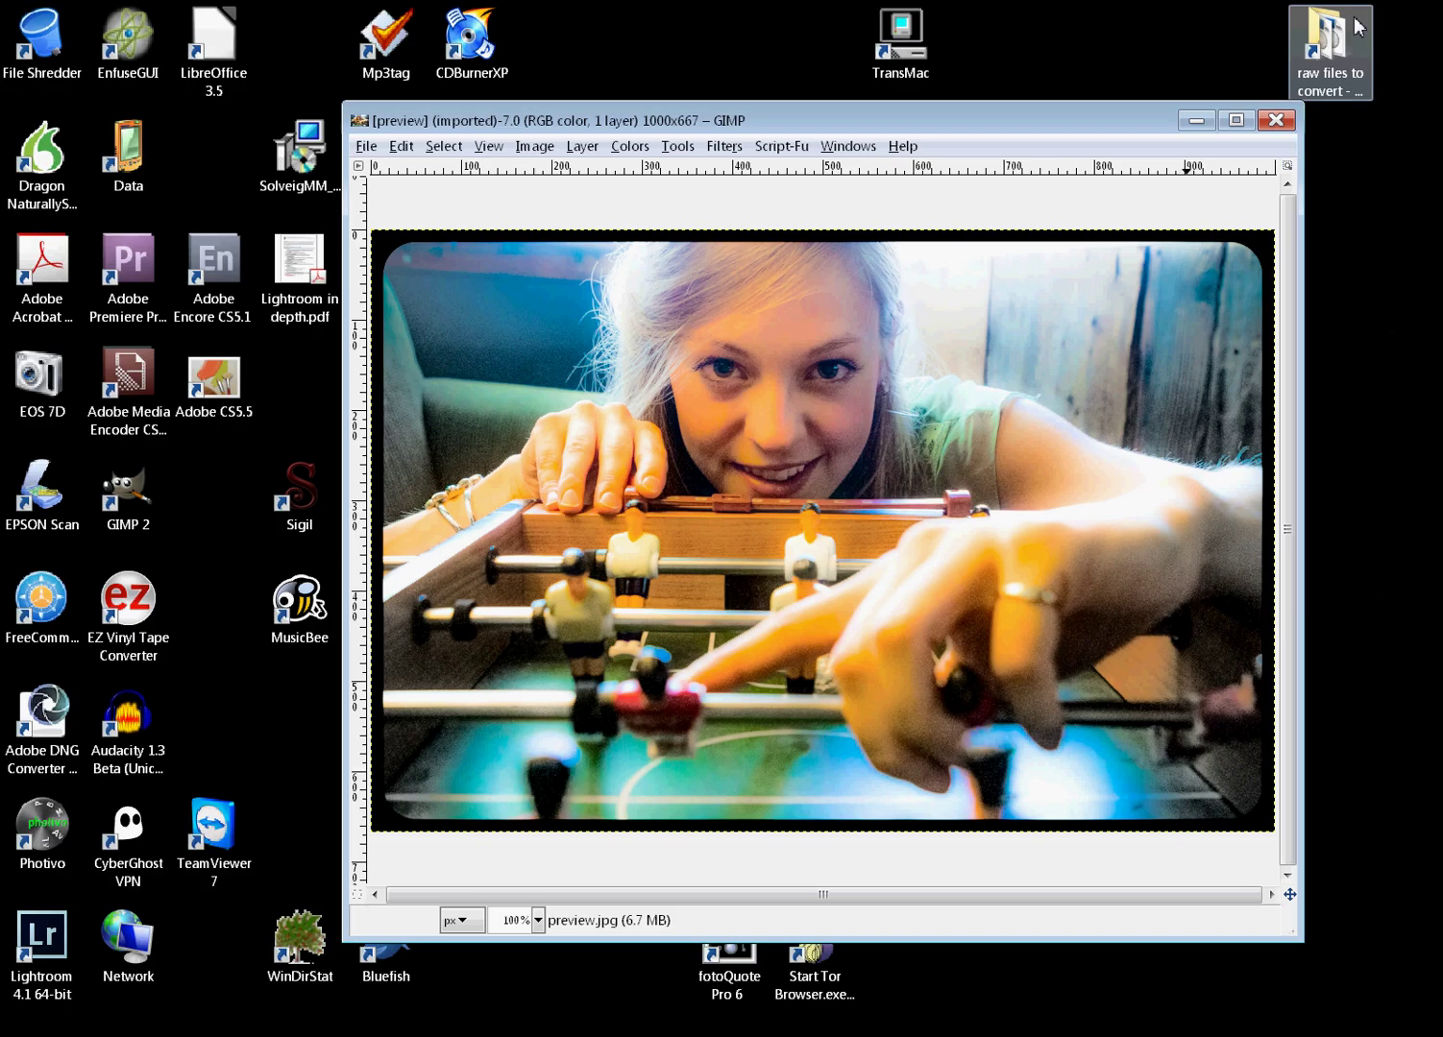
left_click(1274, 122)
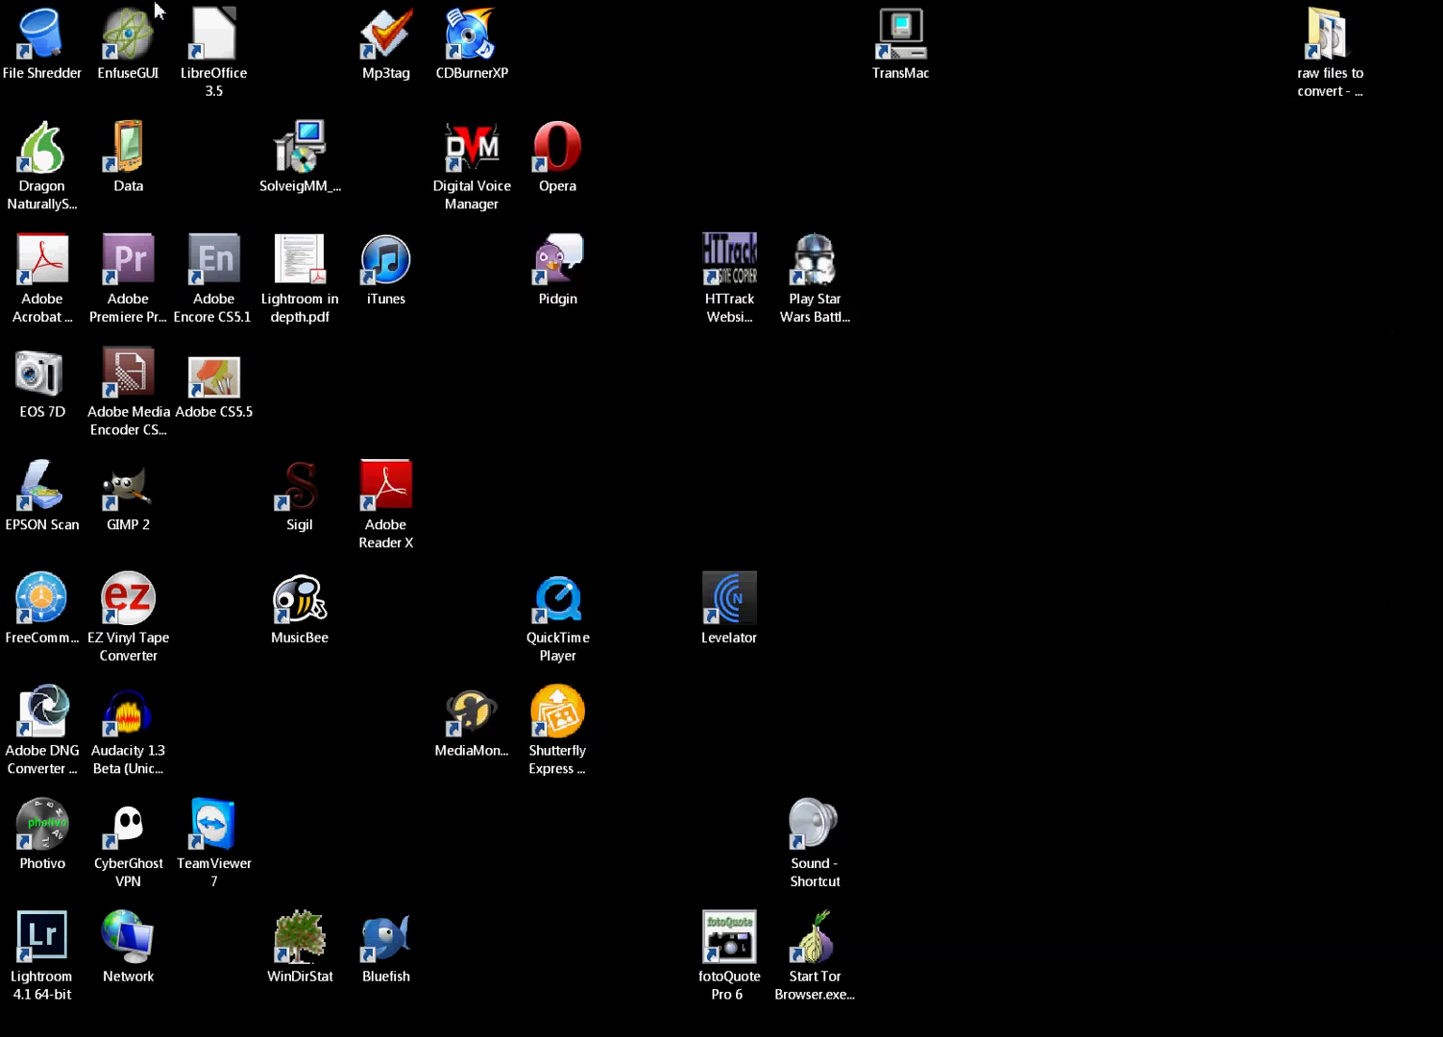
double_click(130, 60)
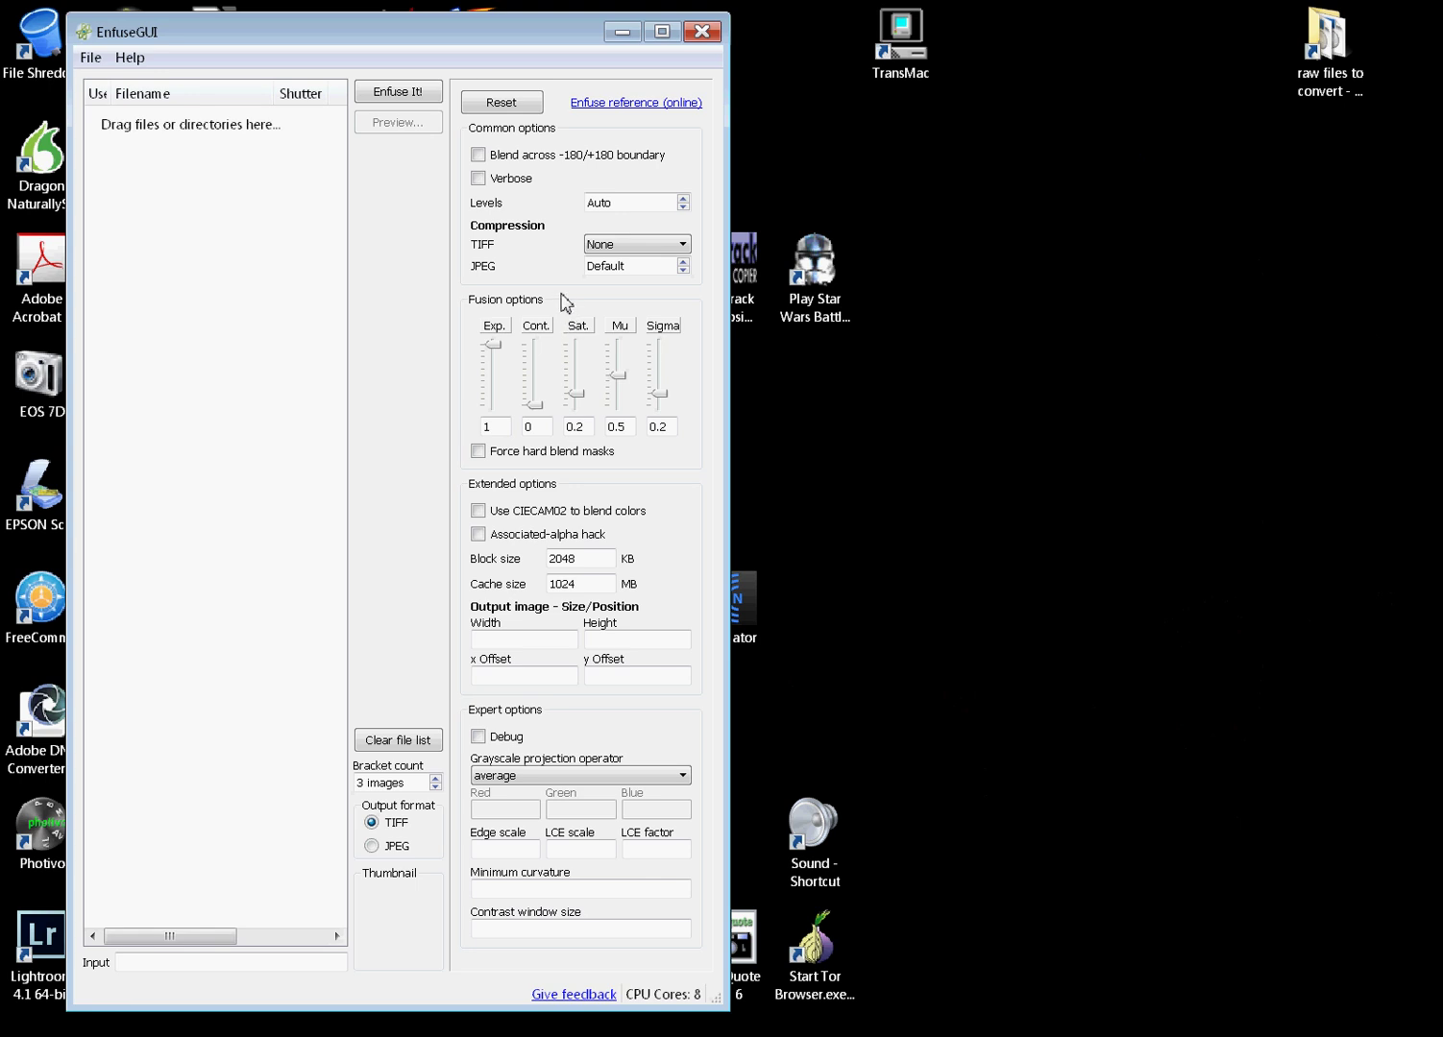
Load the 2011-08-07 and 2011-08-14 photos from D:/exports from lightroom/4web into the file list and generate a preview of their blend.
left_click(338, 1034)
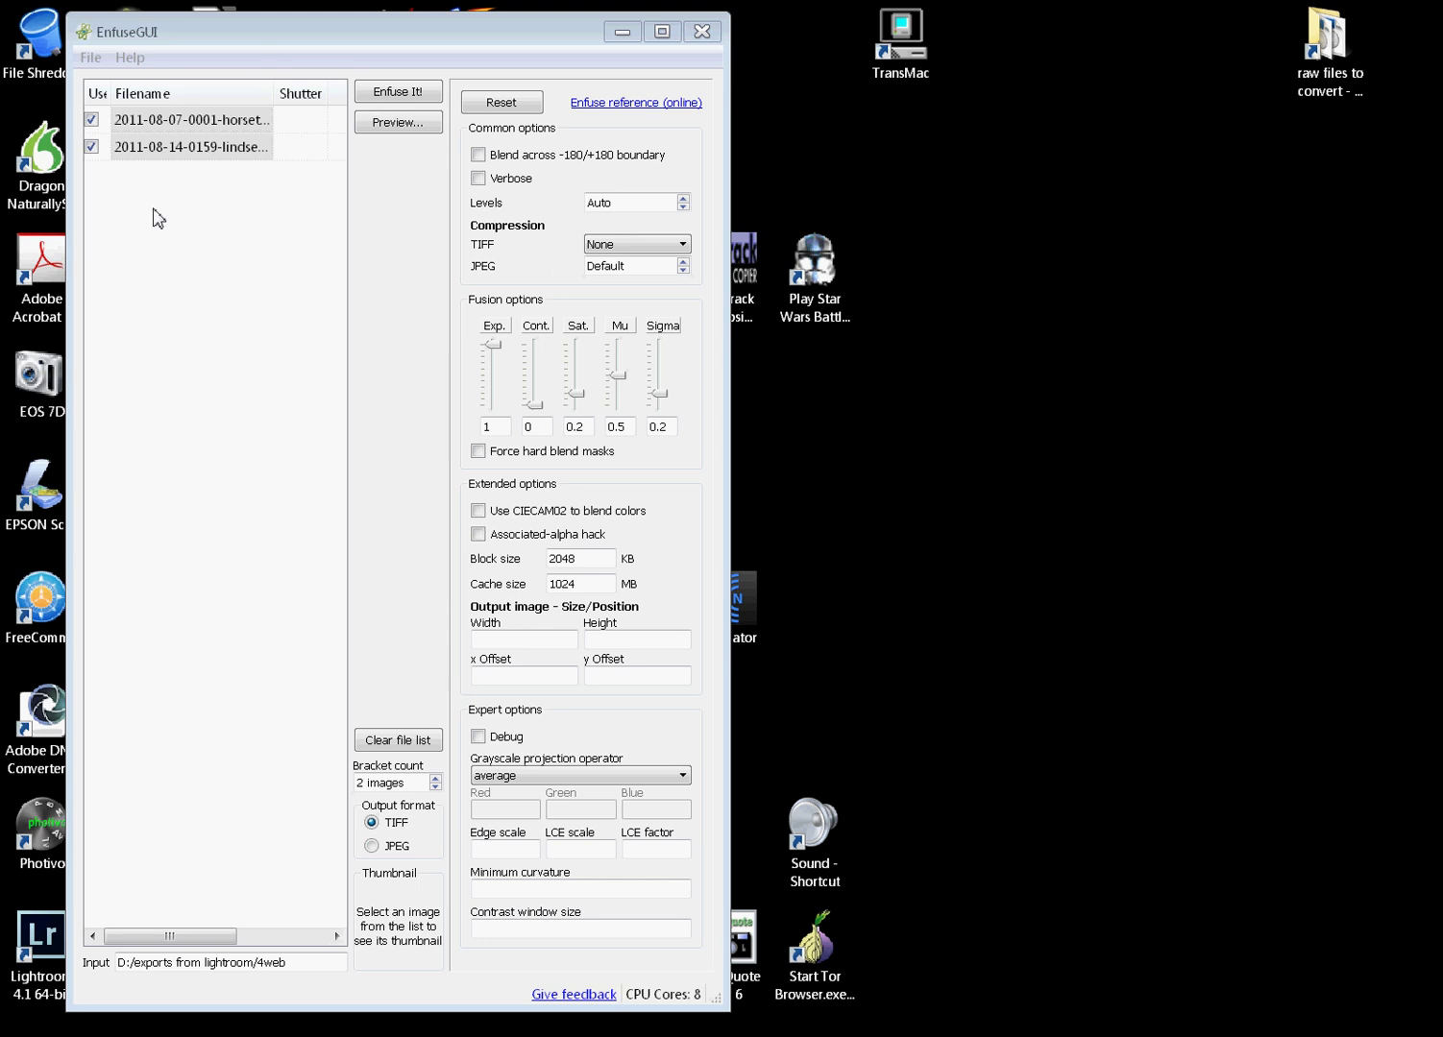
left_click(399, 130)
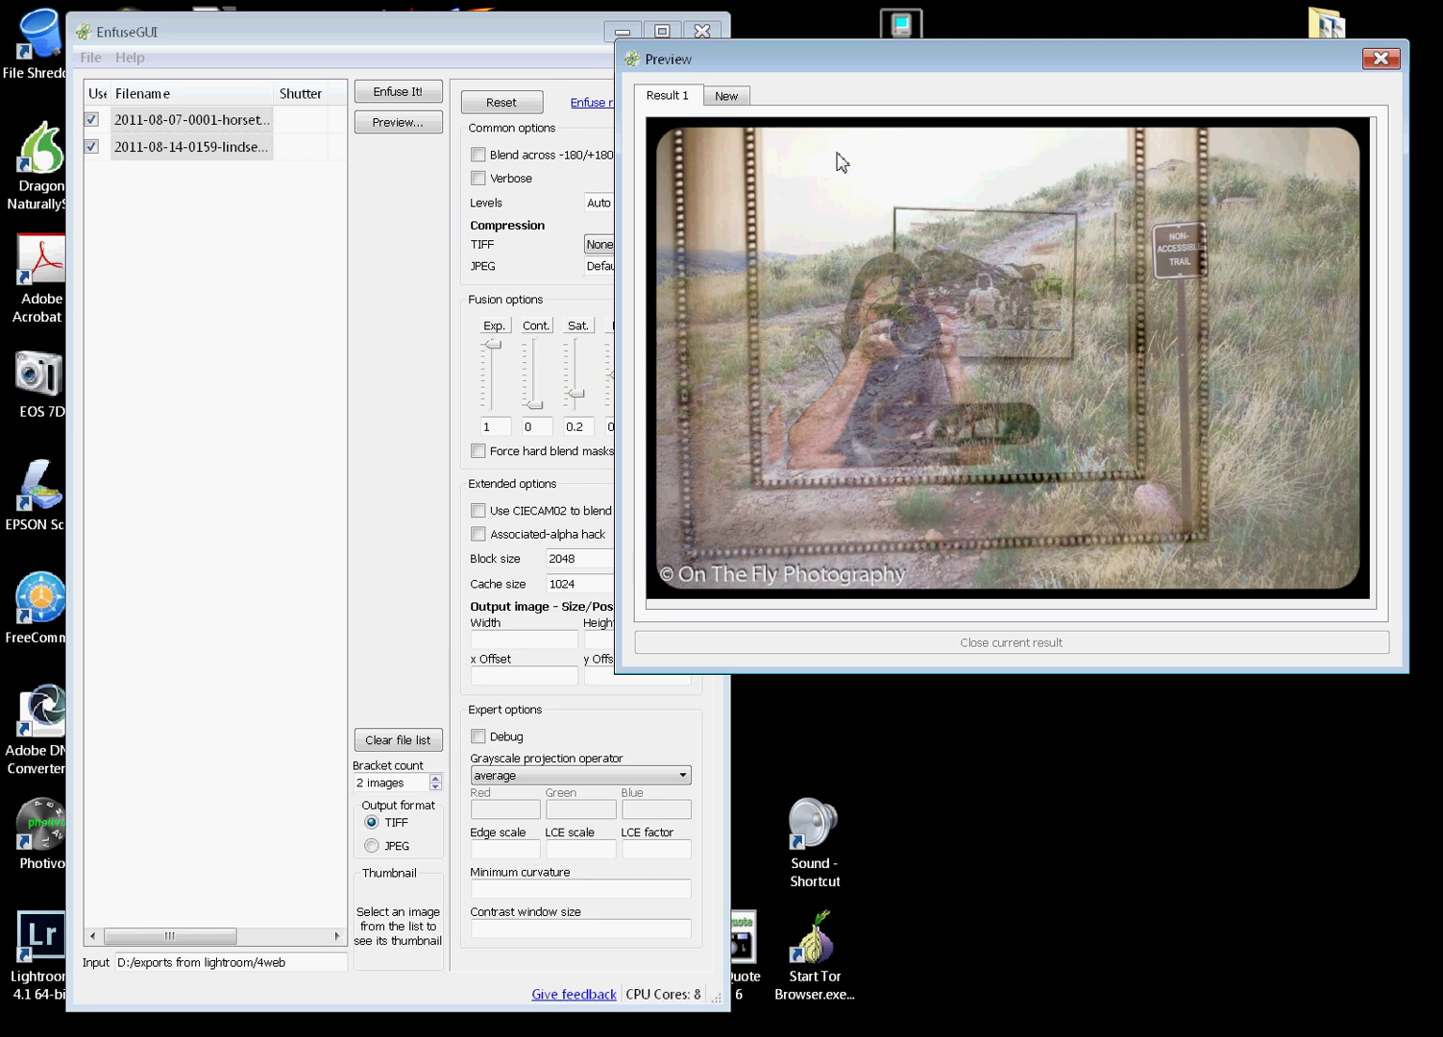
Generate a second preview result with the exposure weight at 0 and contrast at 1, and compare it with the first result.
left_click(727, 98)
left_click(252, 377)
mouse_move(494, 346)
left_mouse_down()
mouse_move(493, 407)
mouse_move(535, 392)
mouse_move(545, 344)
left_mouse_up()
left_click(407, 128)
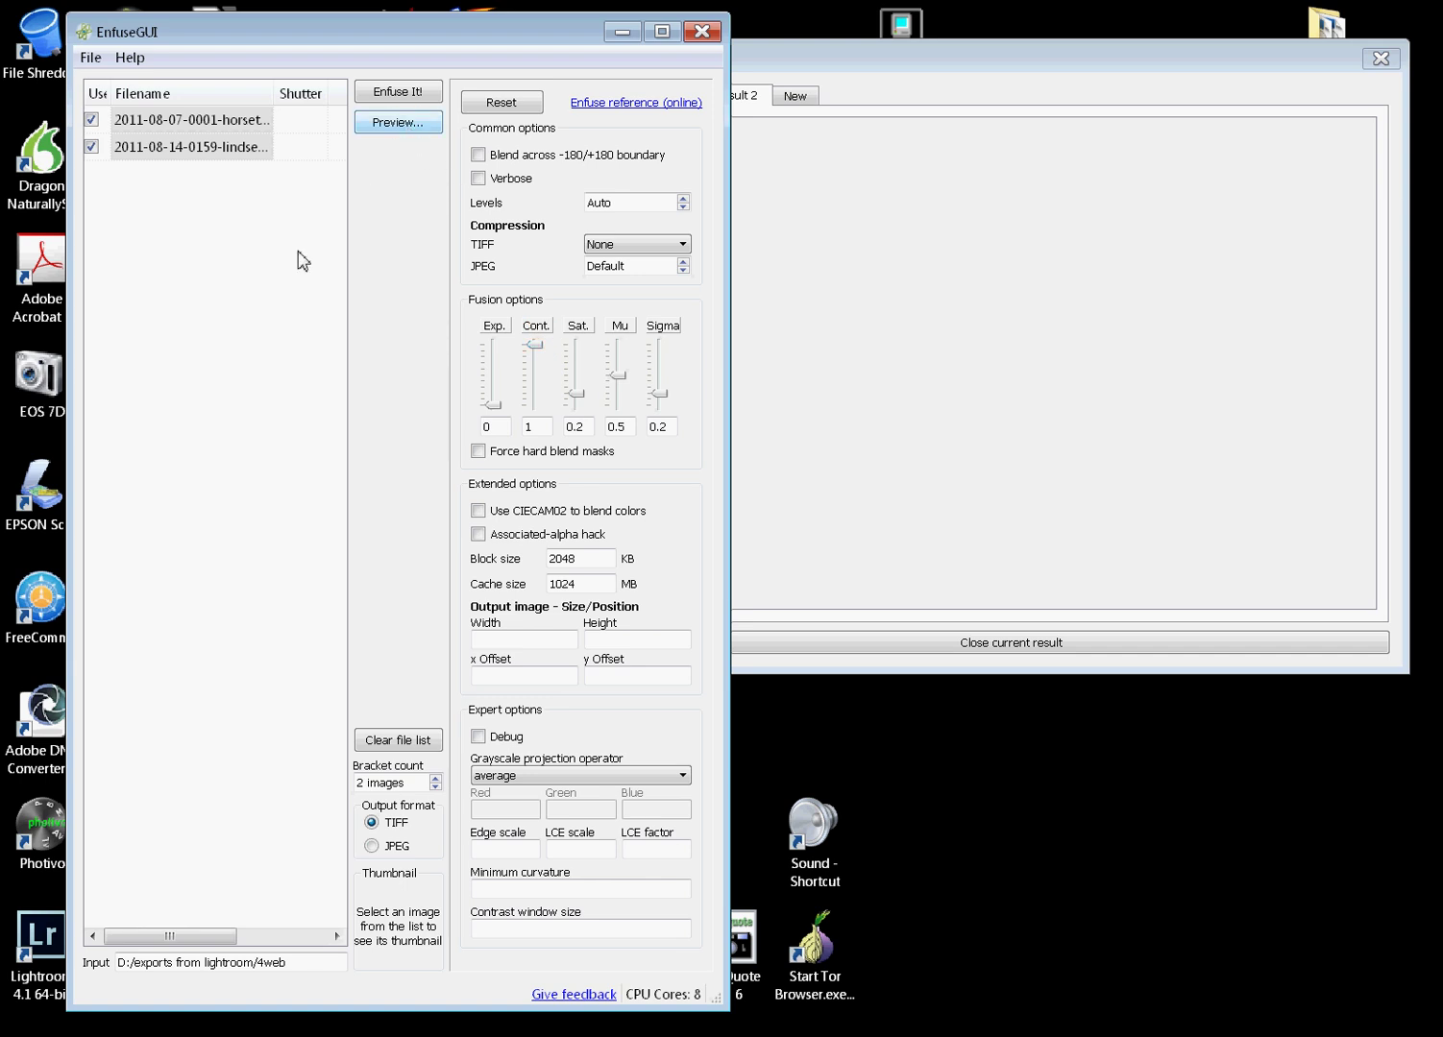
left_click(908, 69)
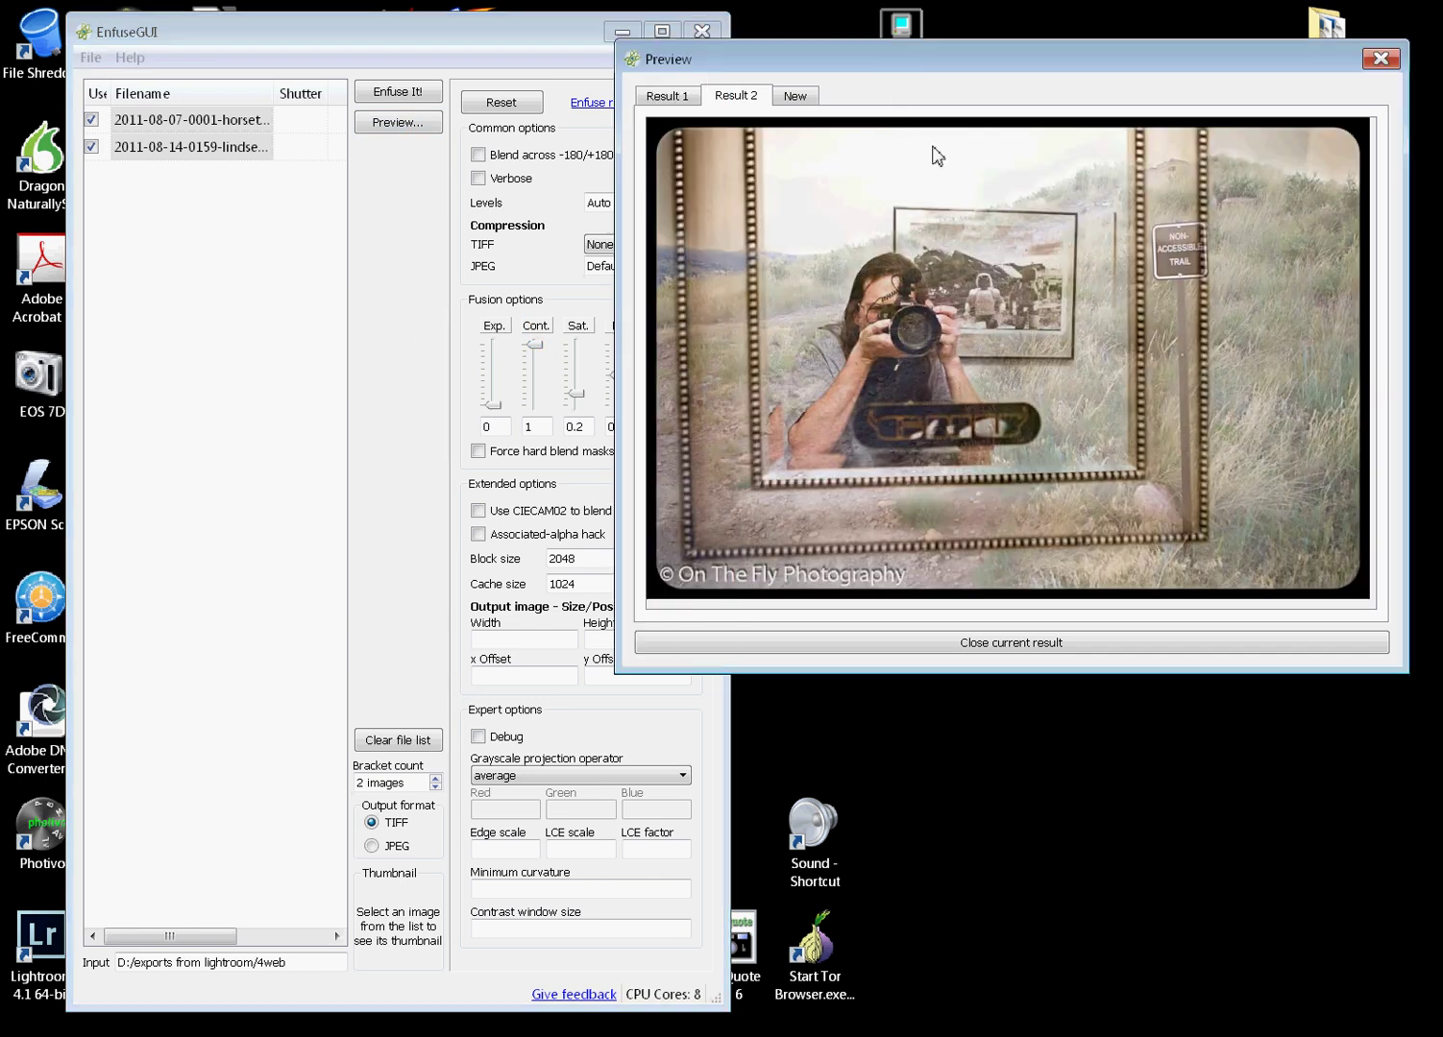
left_click(674, 99)
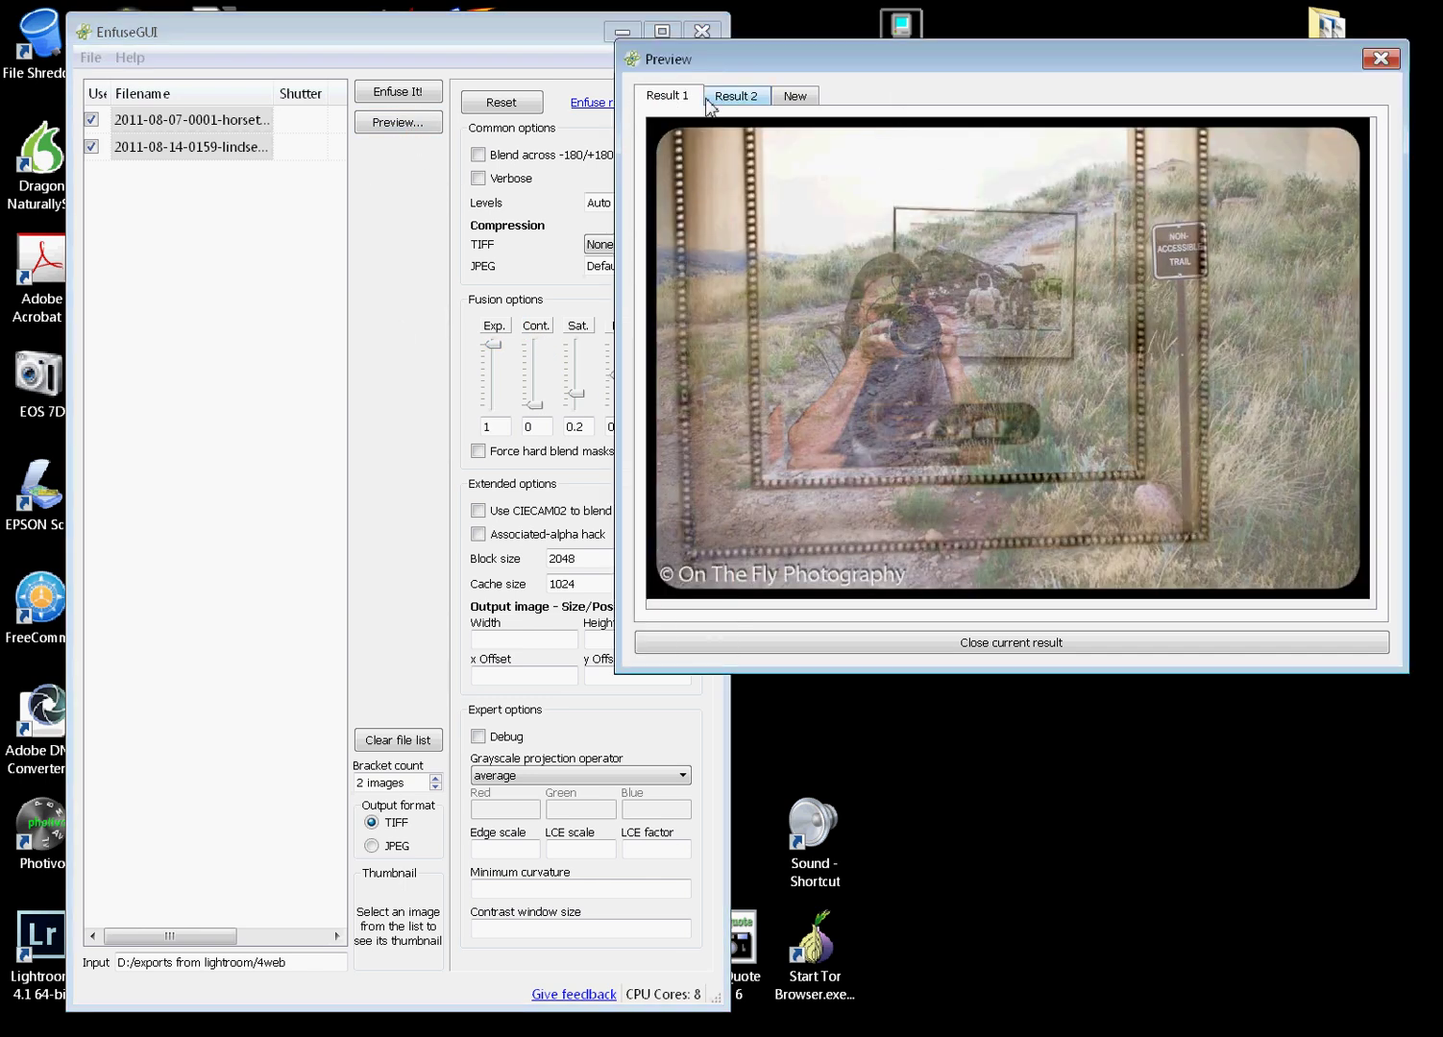
left_click(736, 100)
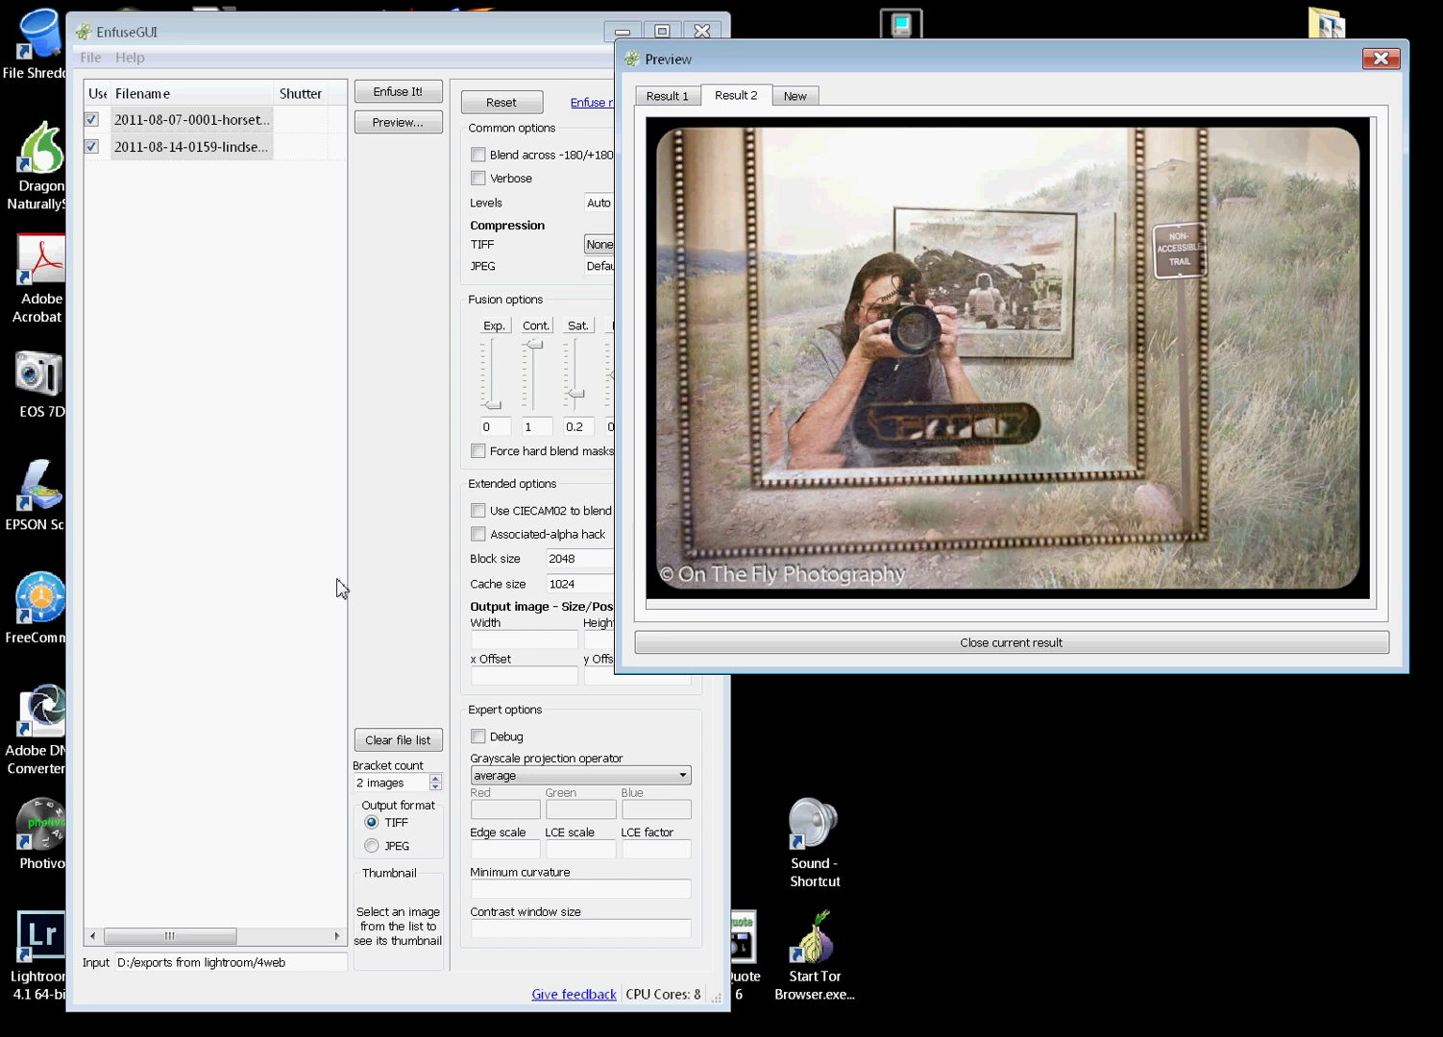
Enfuse the two images into a TIFF and open the enfused output folder inside 4web.
left_click(257, 579)
left_click(397, 97)
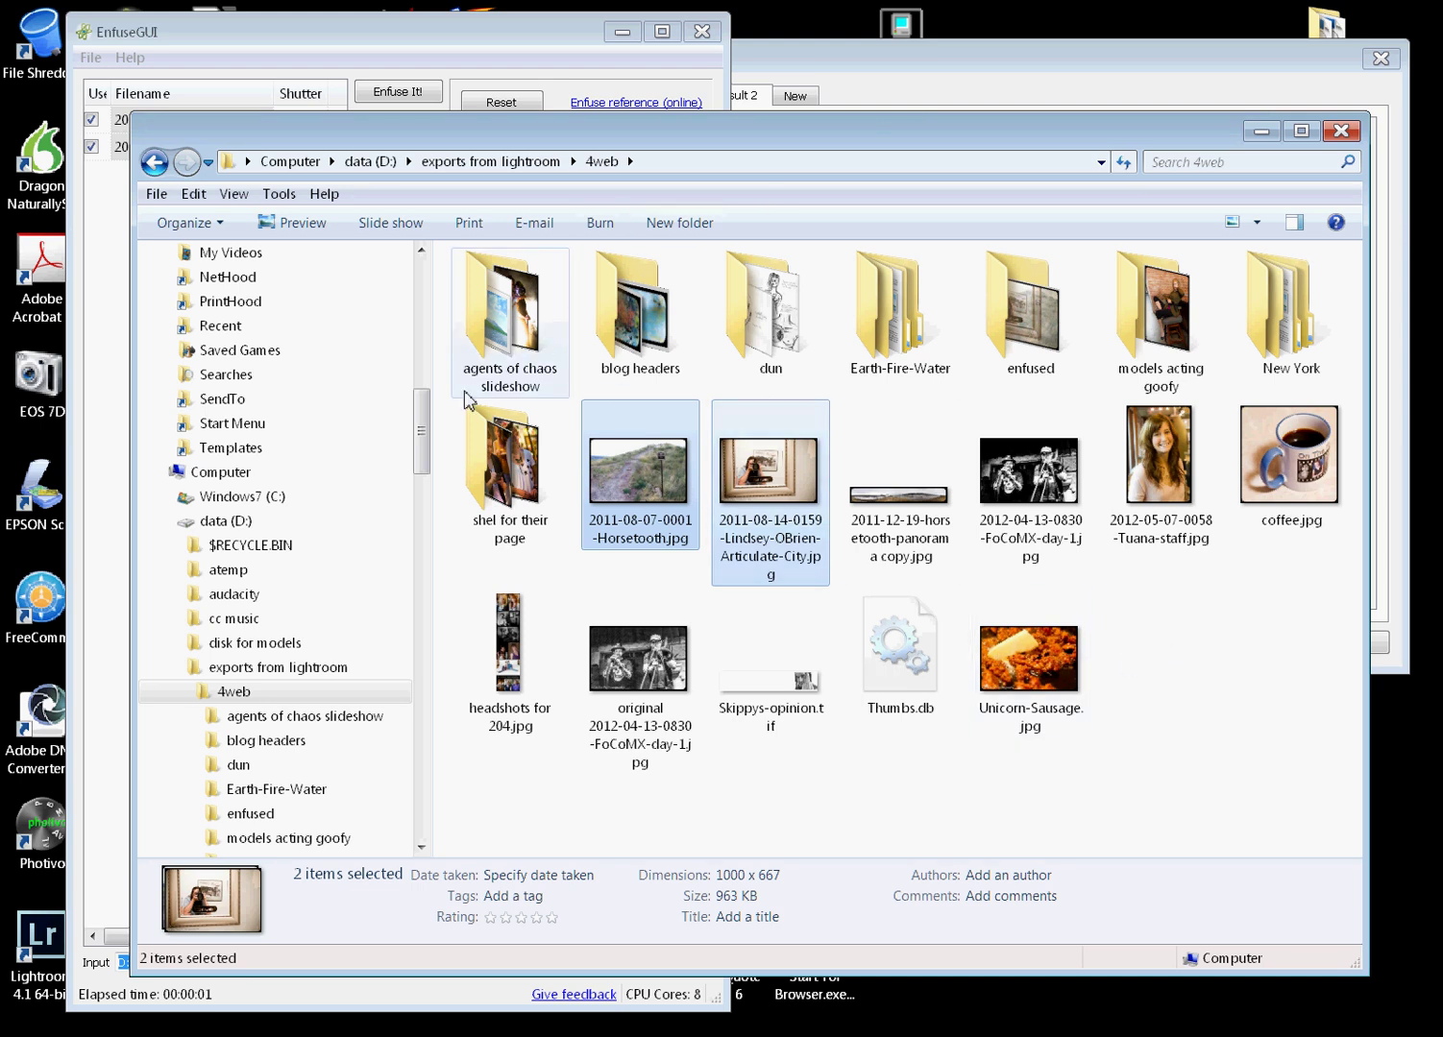
left_click(1038, 331)
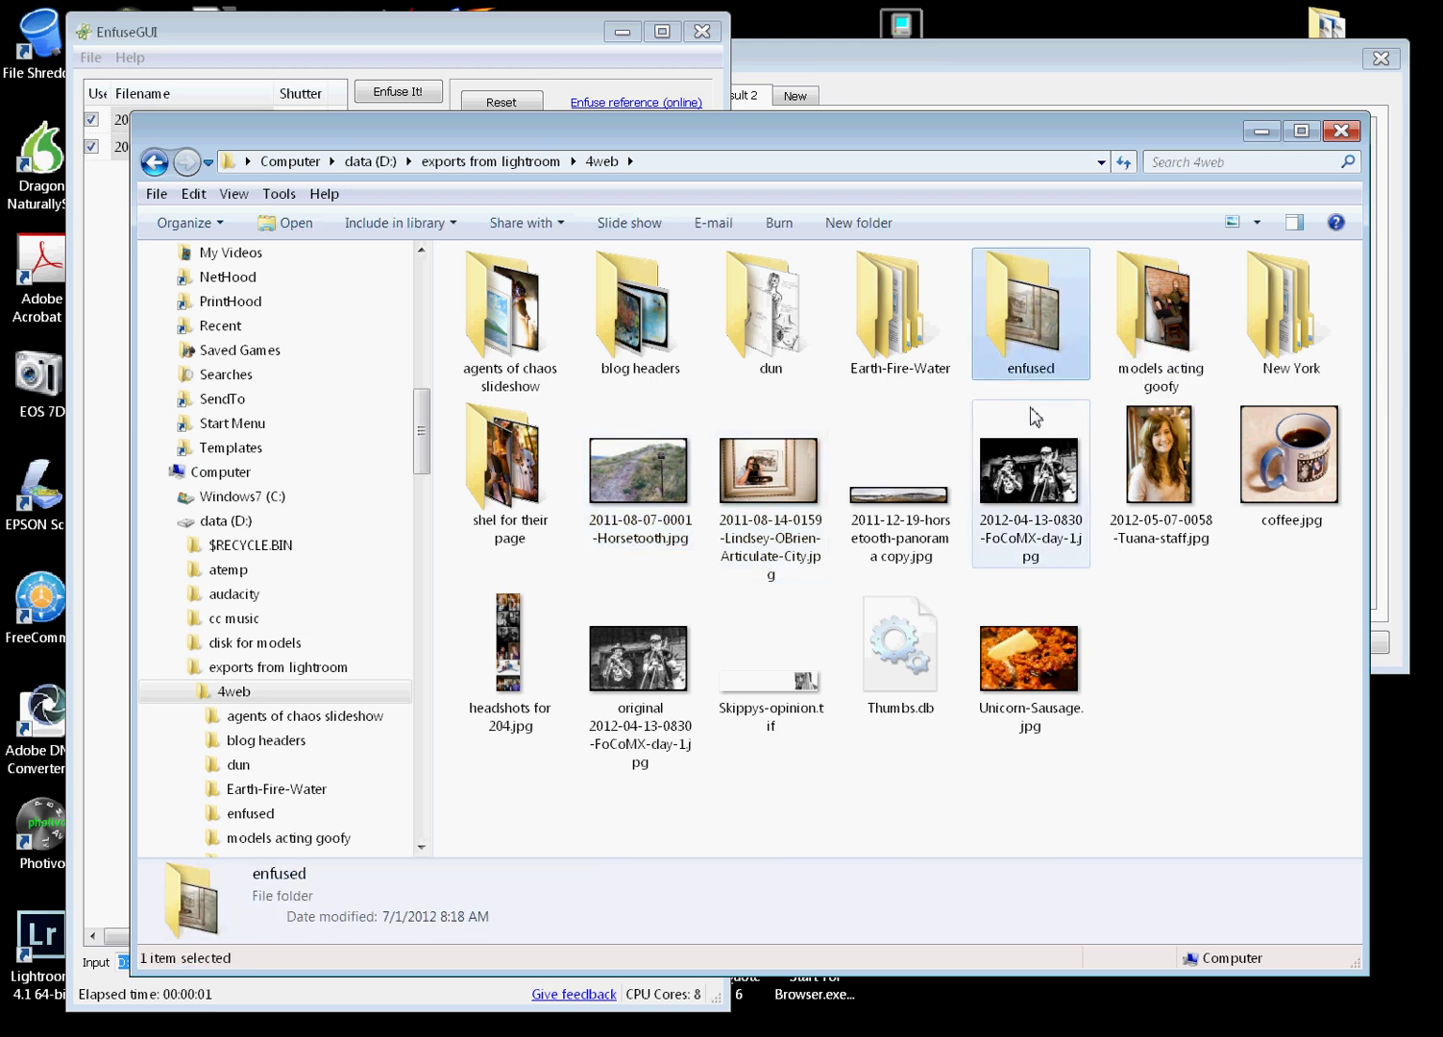
double_click(1024, 327)
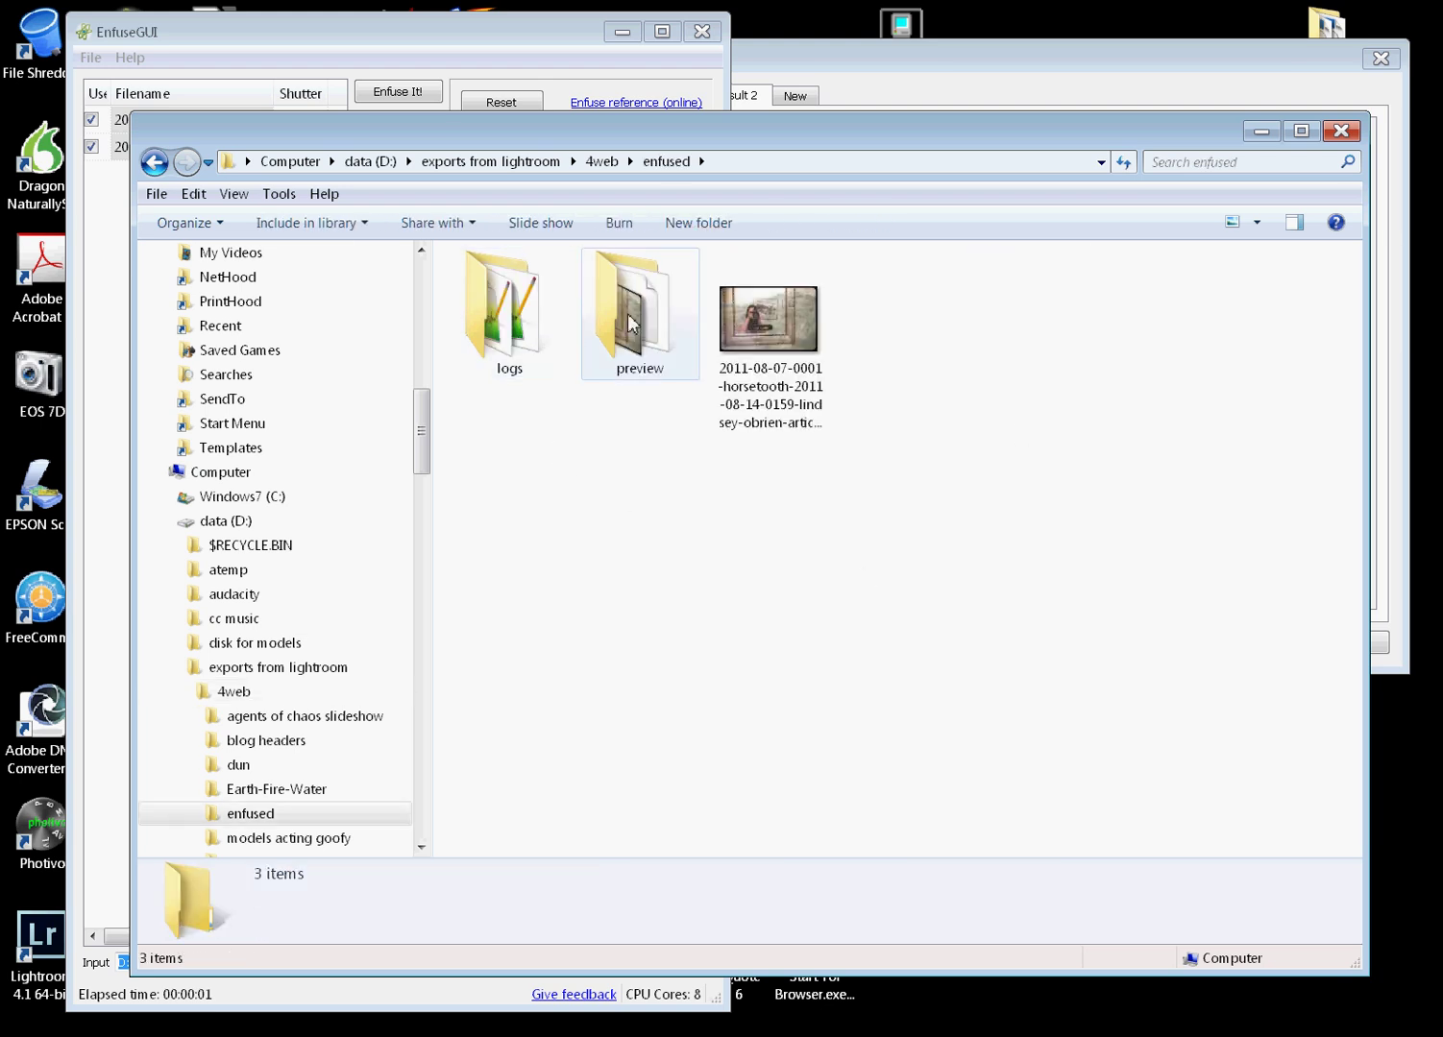
Open the blended TIFF from the enfused folder in Photoshop to inspect it, and close Photoshop.
left_click(779, 336)
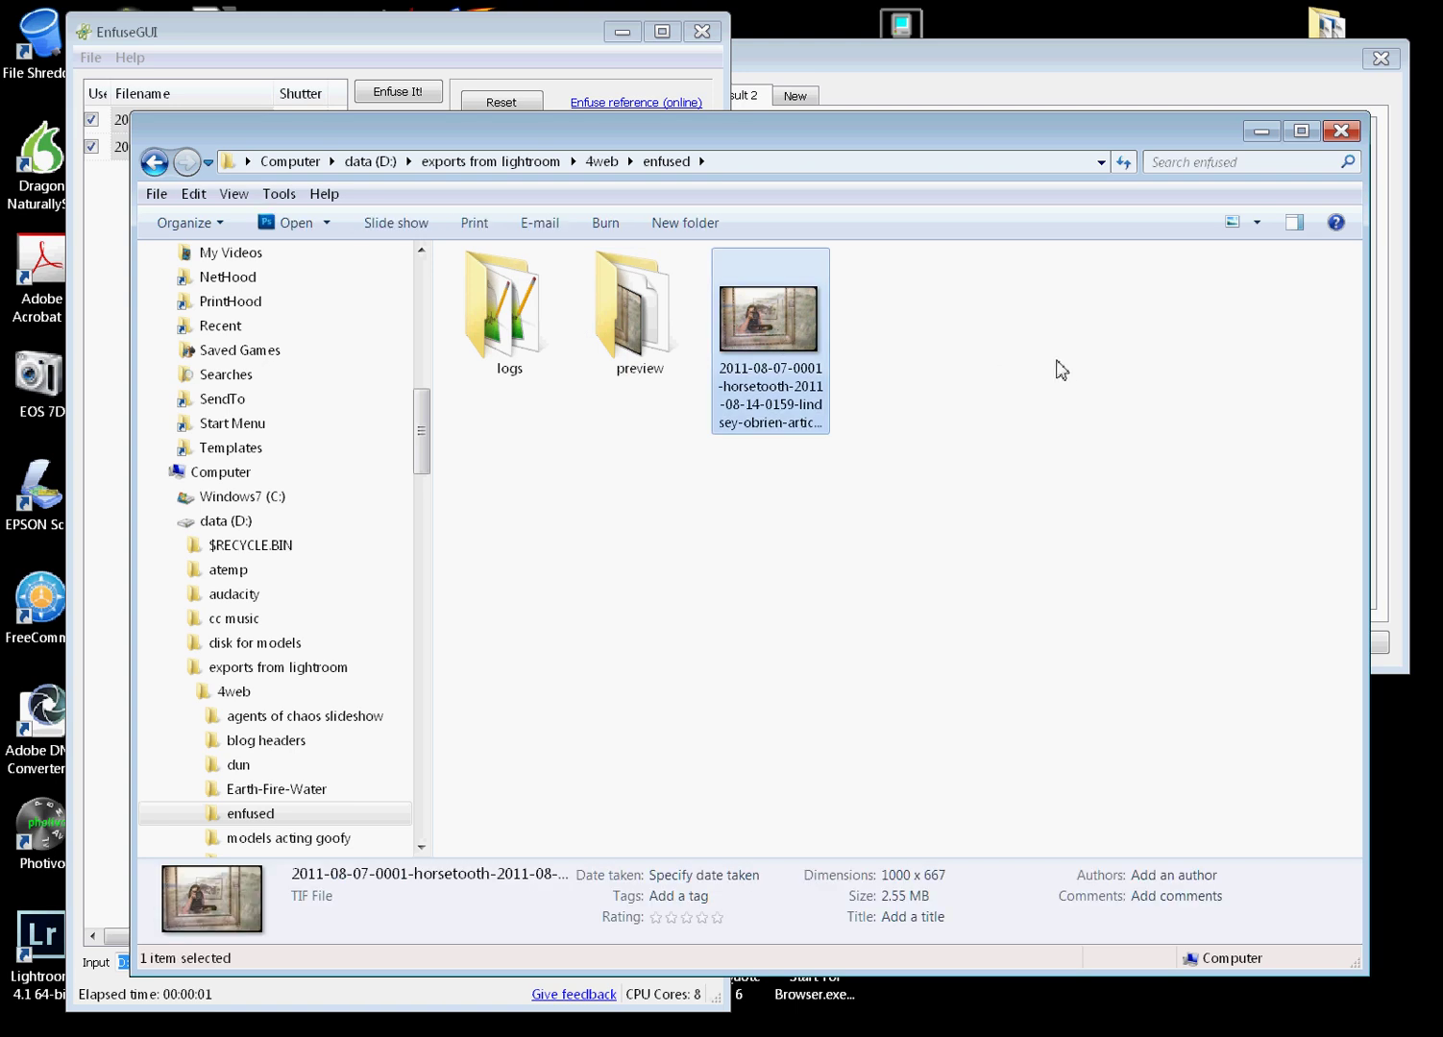
double_click(768, 339)
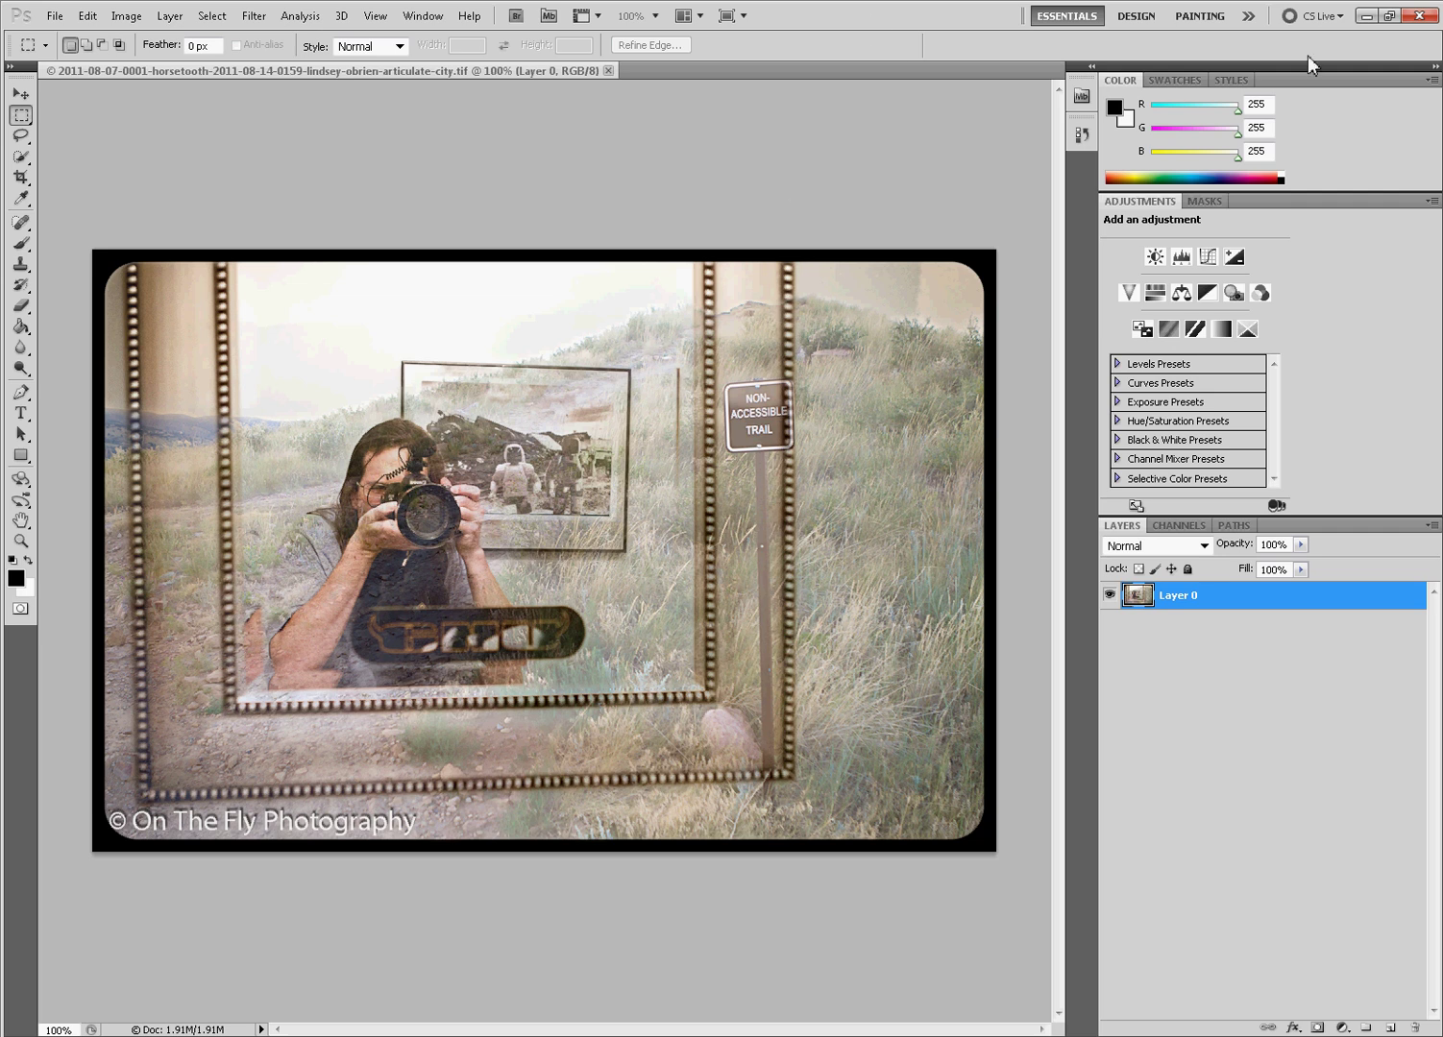
left_click(1420, 15)
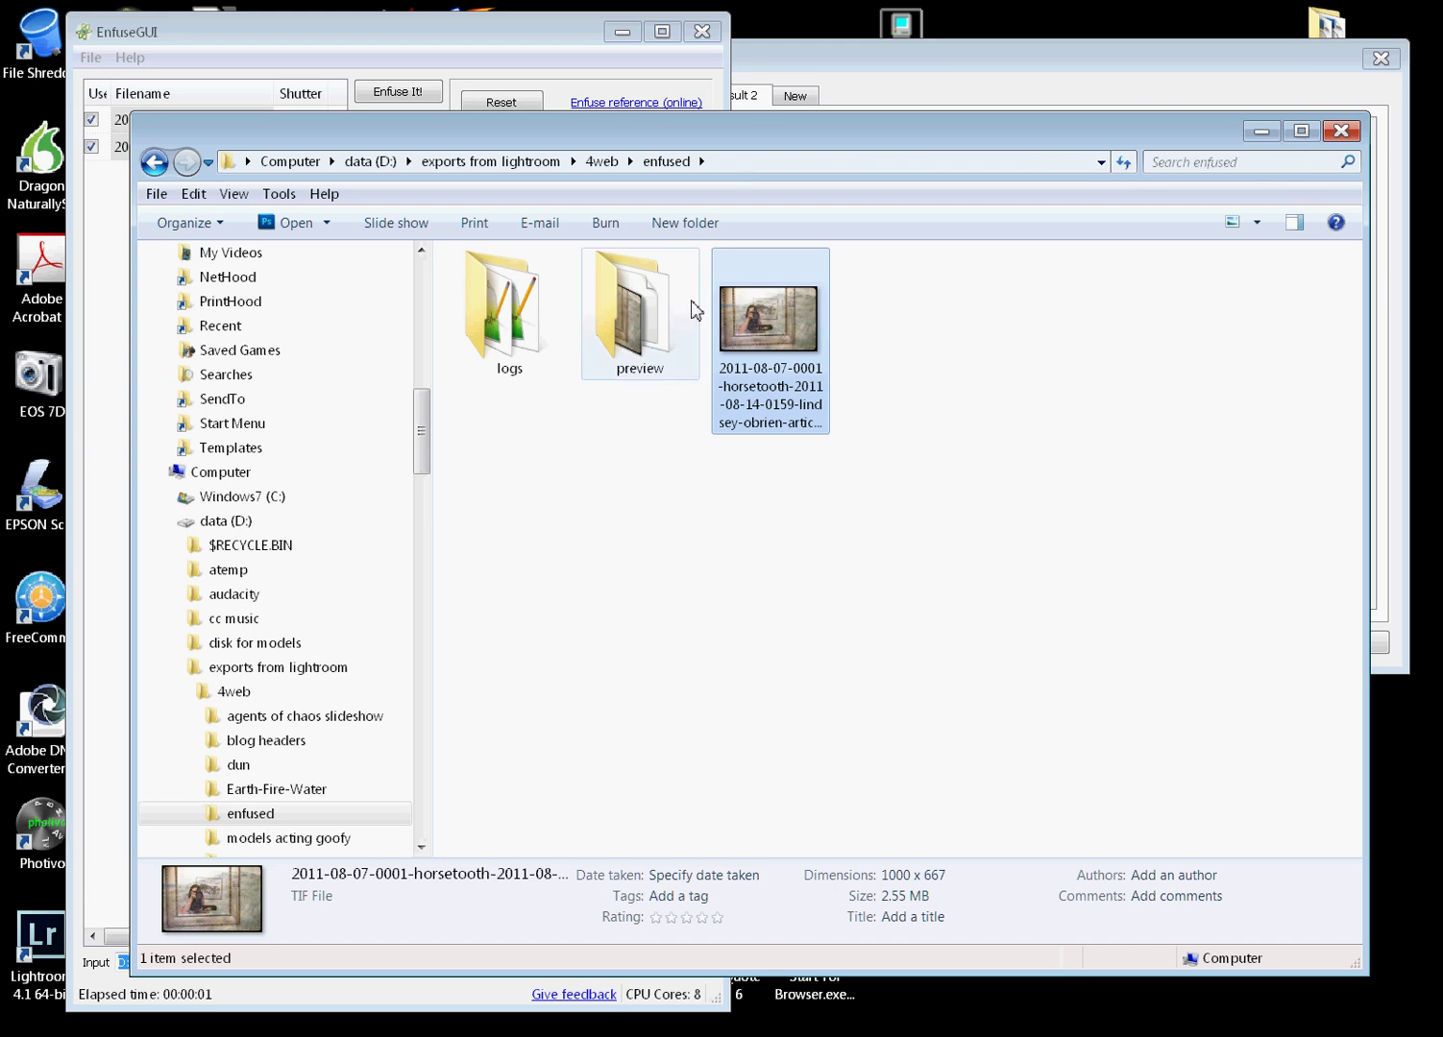
Return to EnfuseGUI and bring its Preview window with Result 2 to the front.
left_click(536, 43)
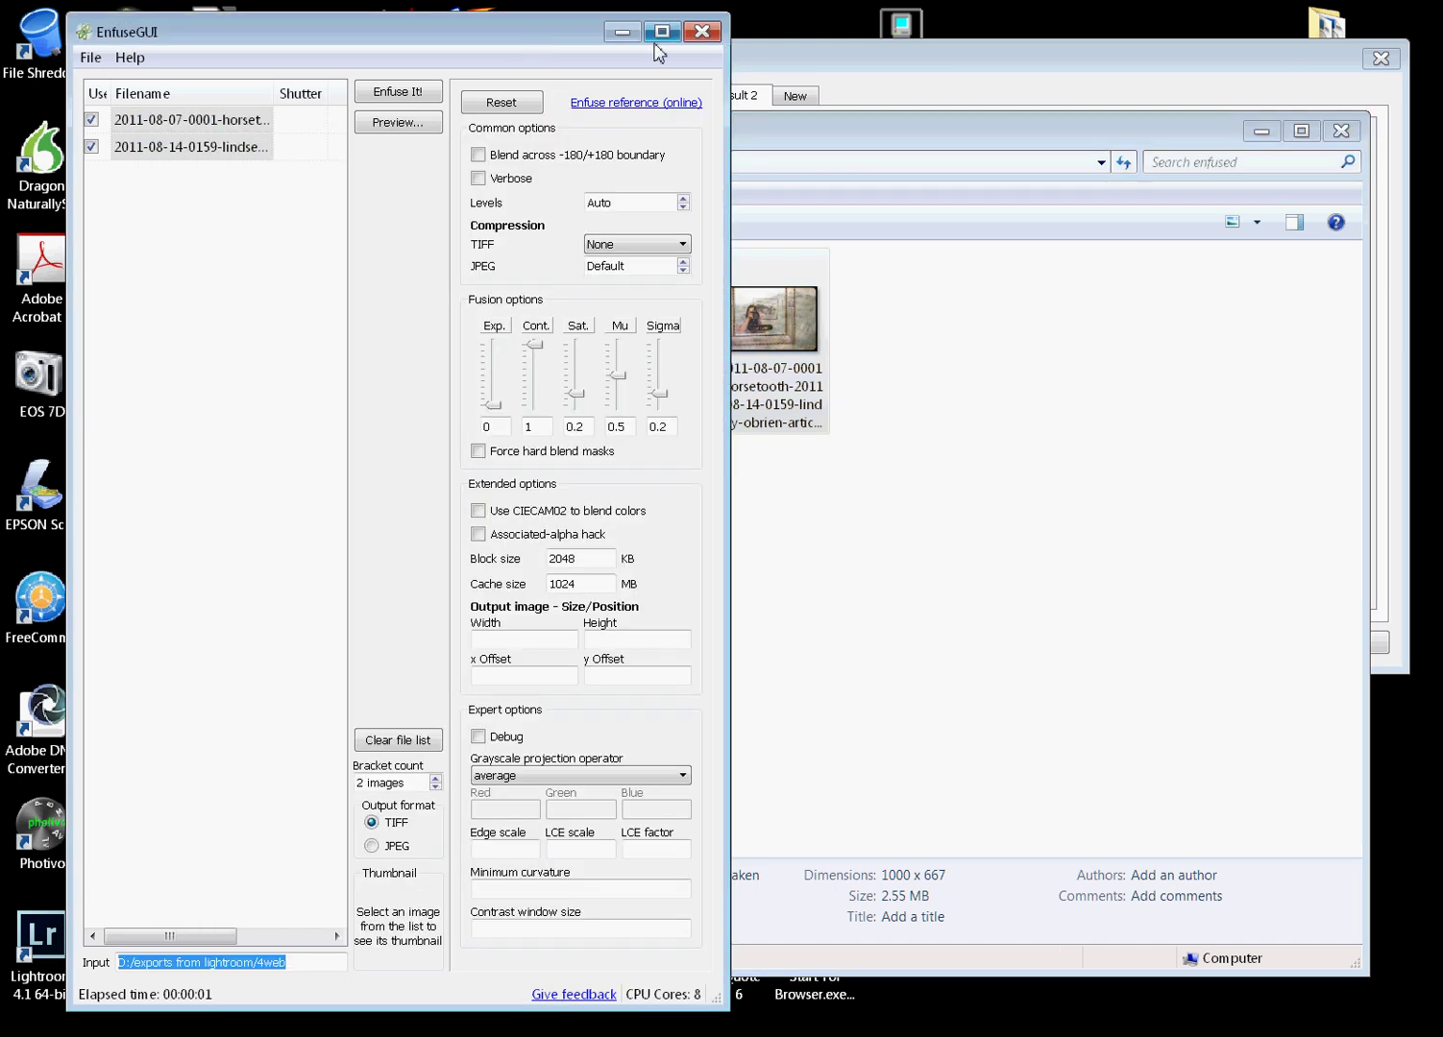
left_click(812, 67)
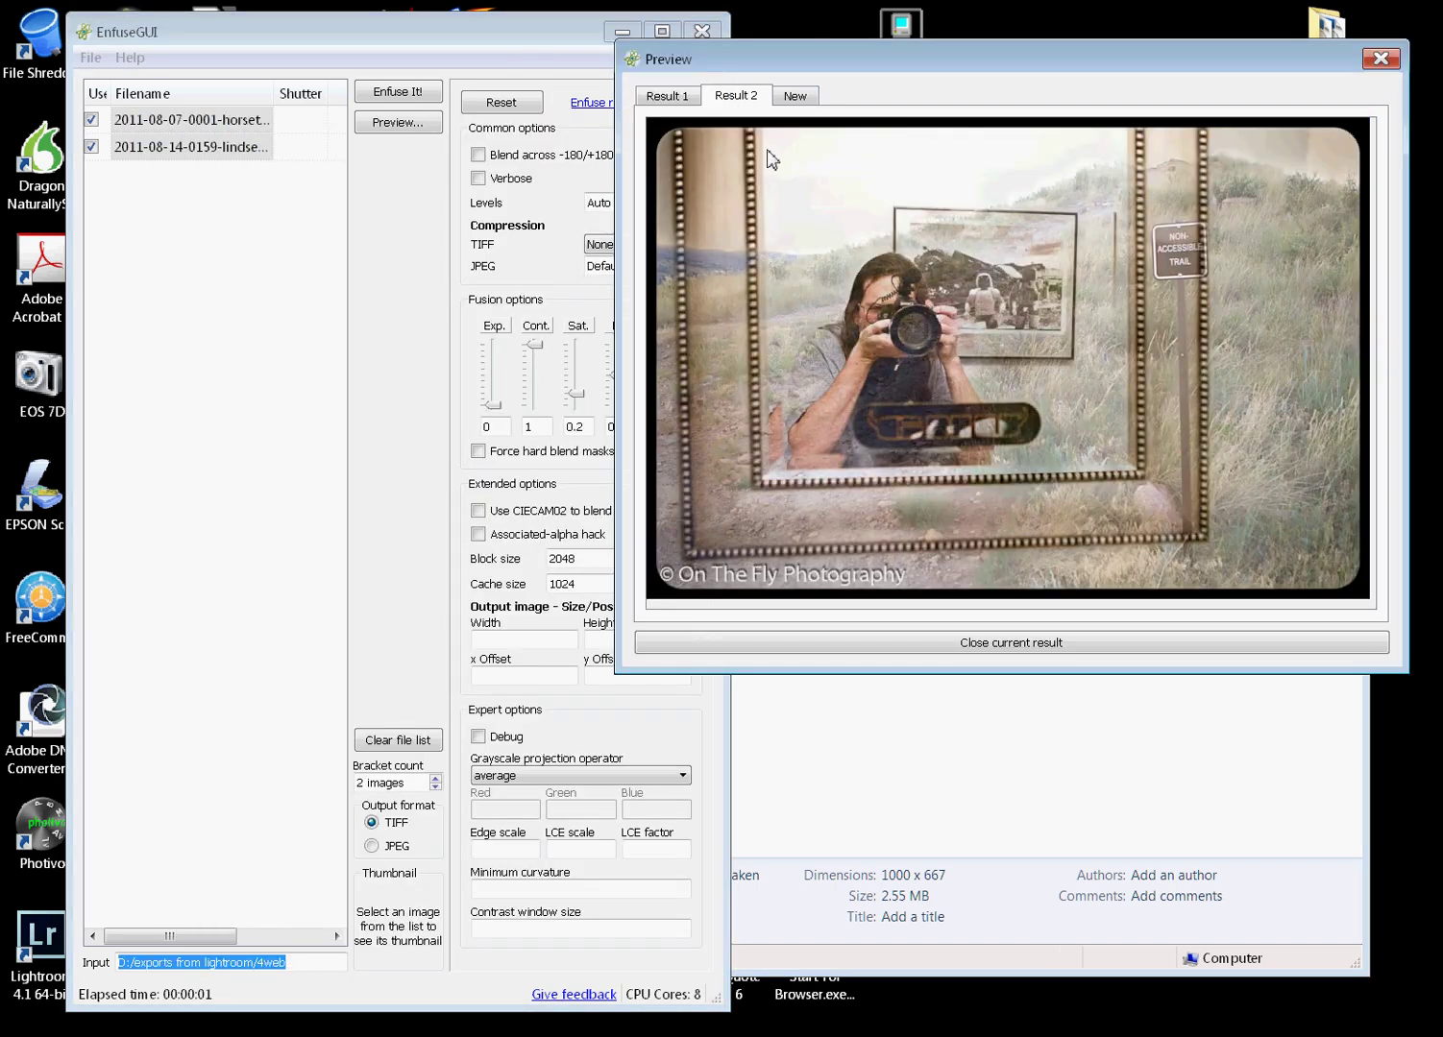